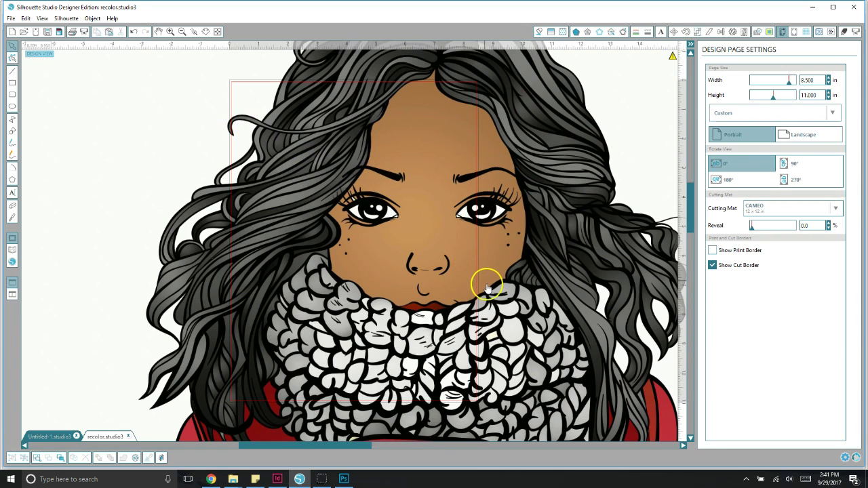
Step: Examine the oversized portrait from the mug and mittens up to the hair
left_click_drag(484, 285, 390, 110)
scroll(390, 111, "down", 5)
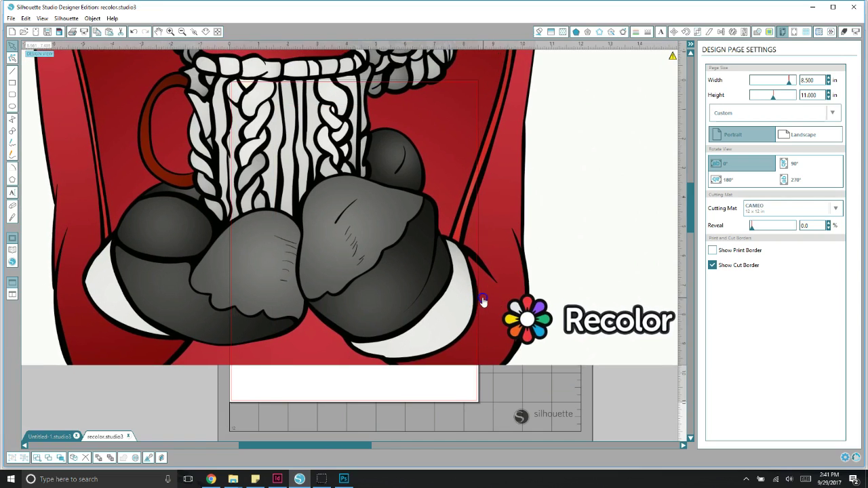
left_click_drag(482, 301, 485, 304)
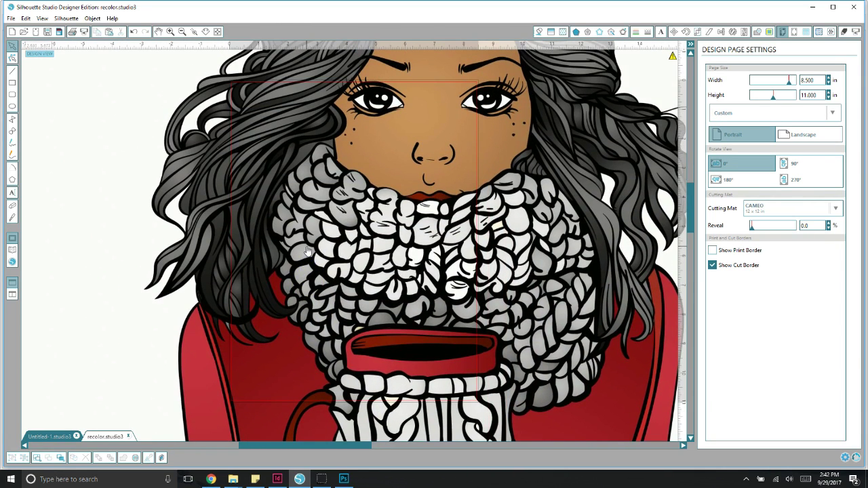
left_click(286, 195)
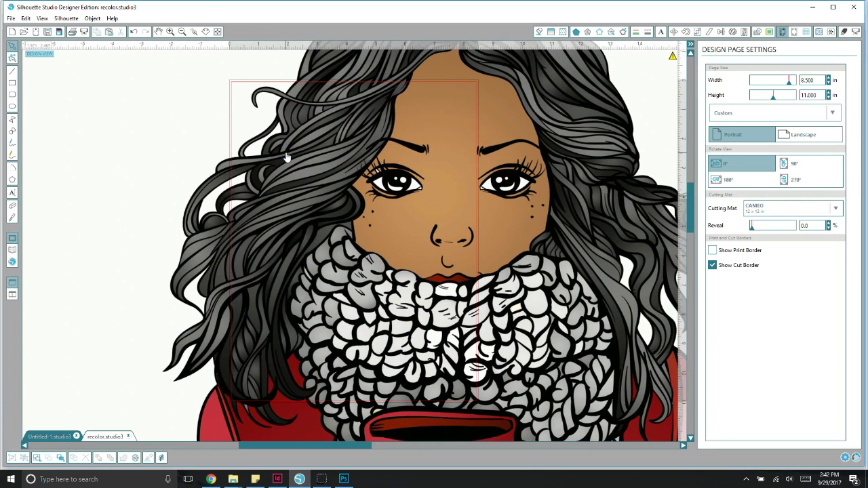
left_click(362, 140)
left_click(299, 116)
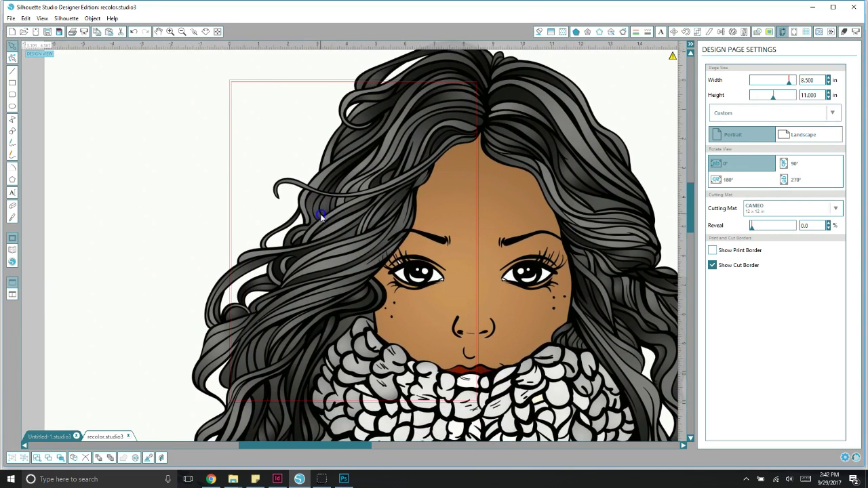
left_click(282, 175)
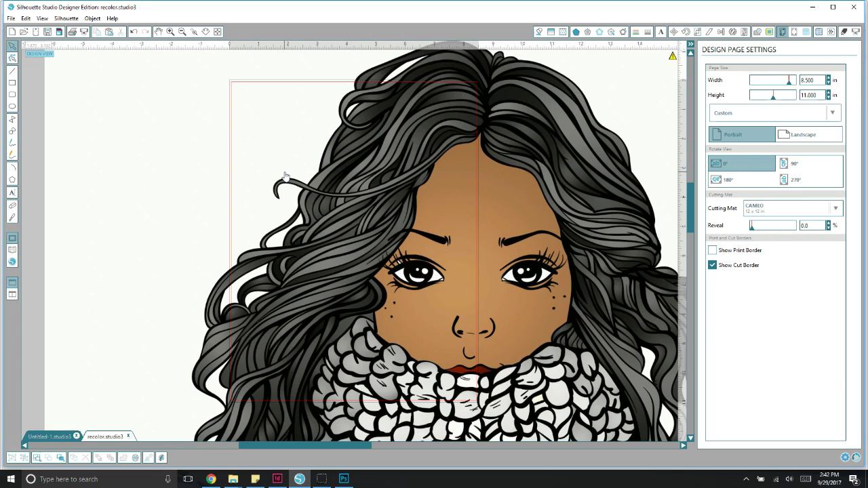
left_click(278, 173)
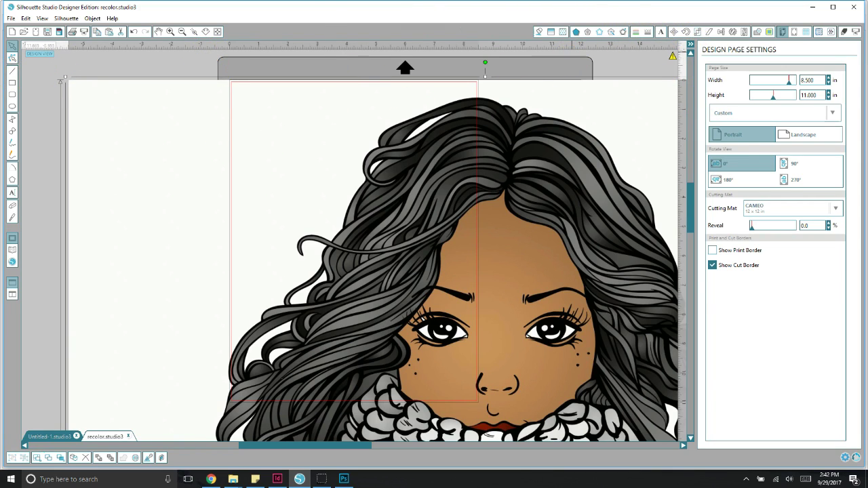
Step: Scale the portrait down proportionally to about 5.42 in square and place it within the upper half of the page
left_click(697, 32)
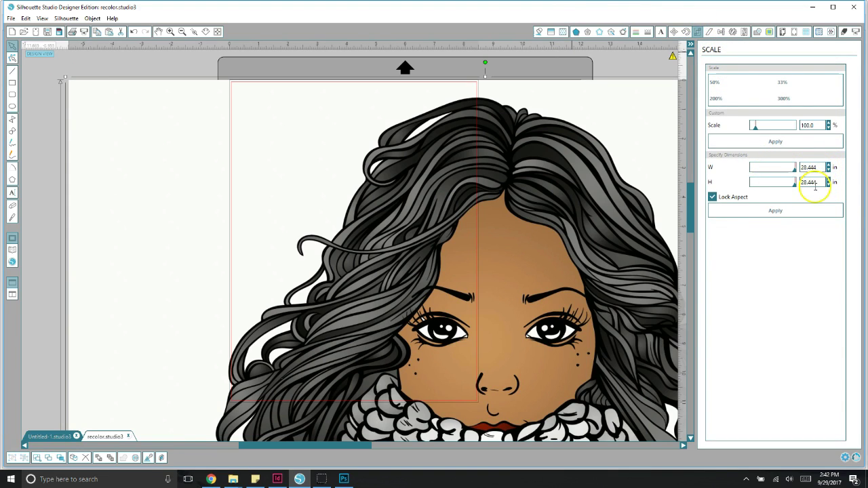
left_click(64, 75)
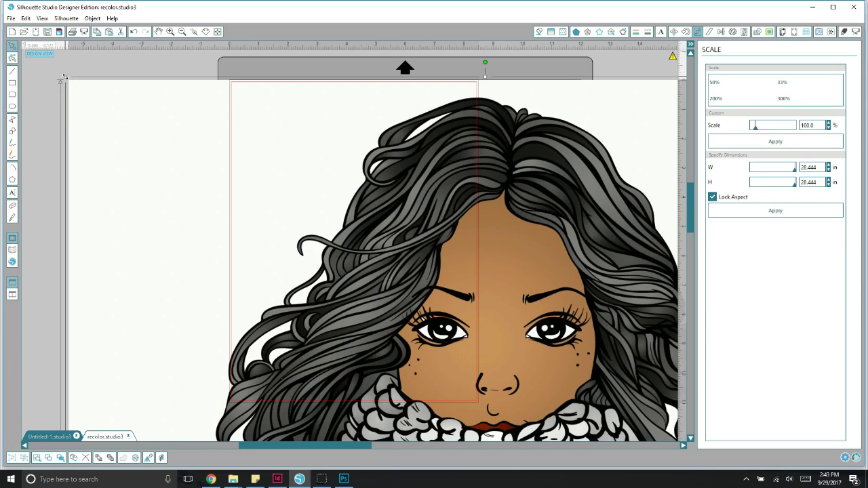
left_click(65, 76)
left_click_drag(64, 76, 380, 318)
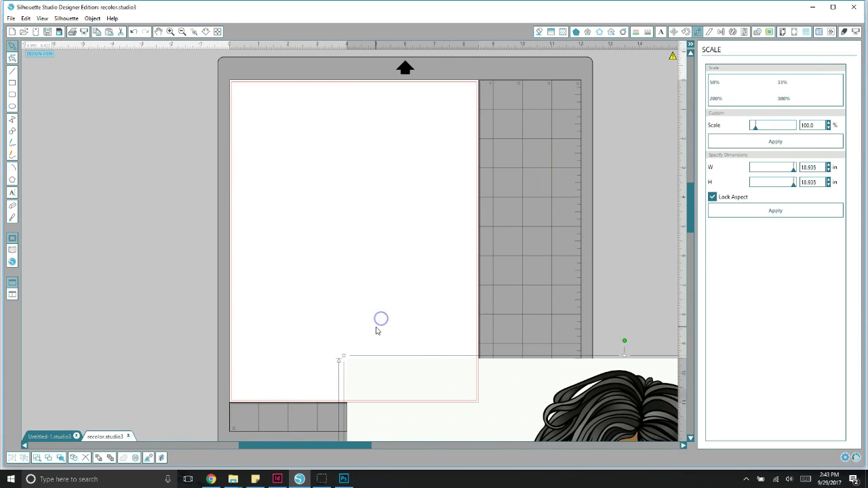
left_click_drag(519, 391, 311, 129)
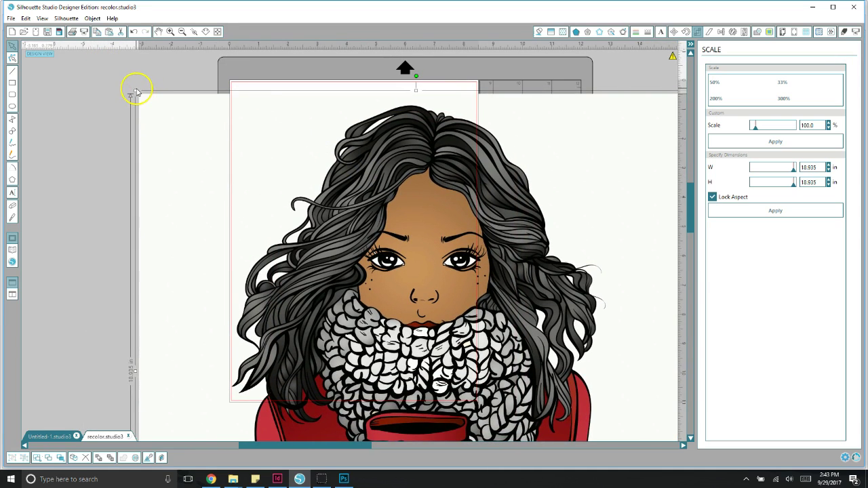
left_click_drag(134, 90, 405, 321)
left_click_drag(571, 408, 400, 161)
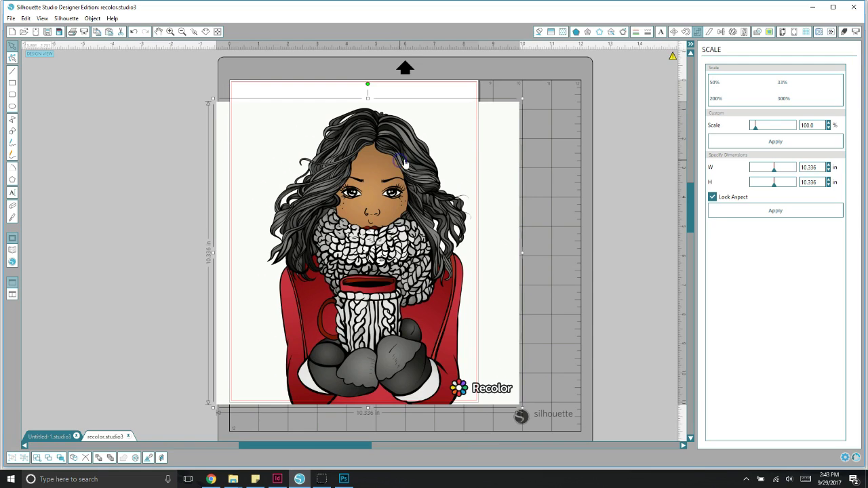
left_click_drag(210, 98, 358, 237)
left_click_drag(413, 266, 325, 190)
left_click(200, 174)
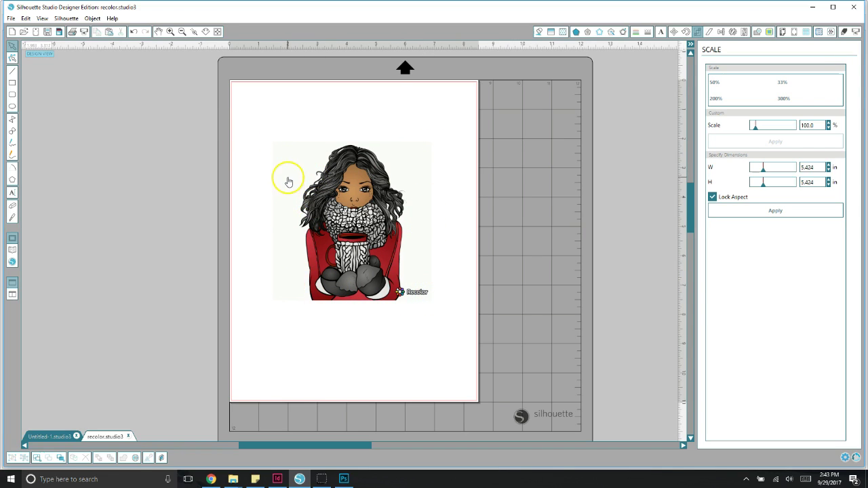
left_click_drag(288, 181, 288, 173)
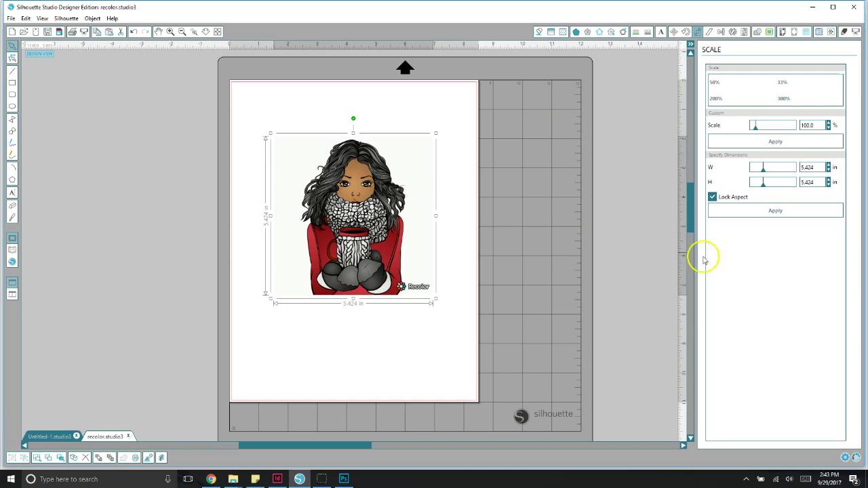
Step: Select a trace area of about 6.12 by 5.94 in around the whole portrait
left_click(769, 31)
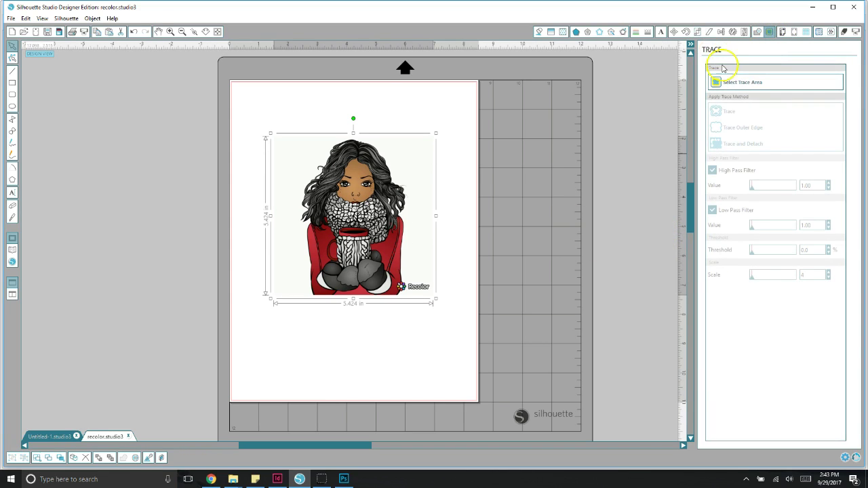
left_click(736, 84)
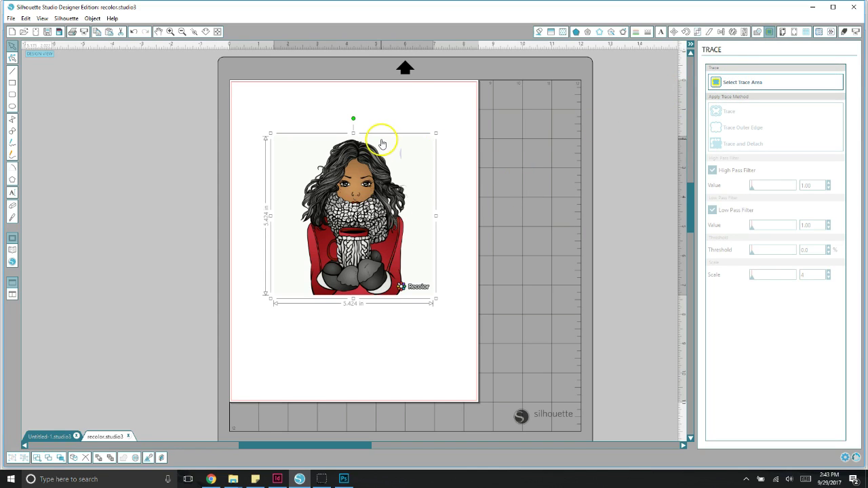
left_click(737, 83)
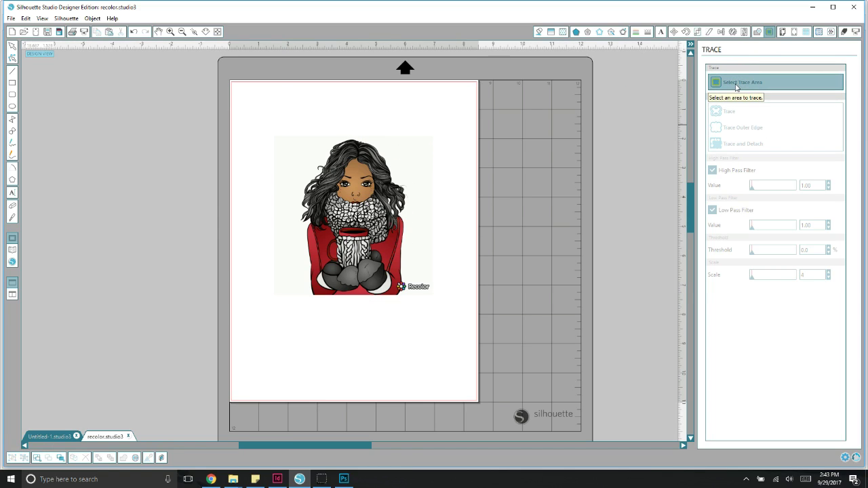
left_click(730, 85)
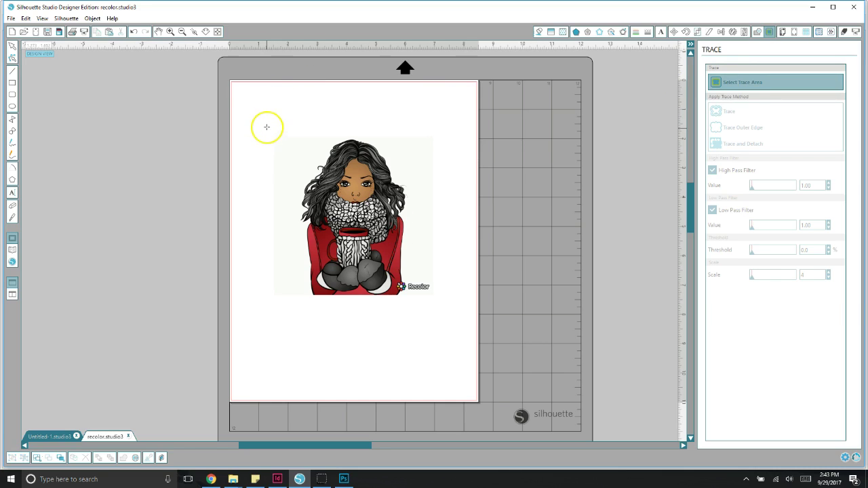
mouse_move(266, 127)
left_mouse_down()
mouse_move(332, 171)
mouse_move(402, 251)
mouse_move(436, 316)
mouse_move(447, 302)
left_mouse_up()
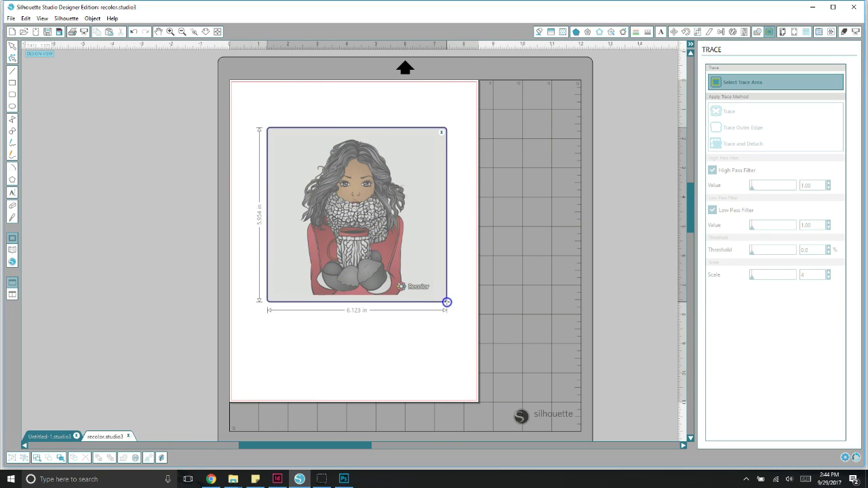
left_click_drag(447, 302, 447, 301)
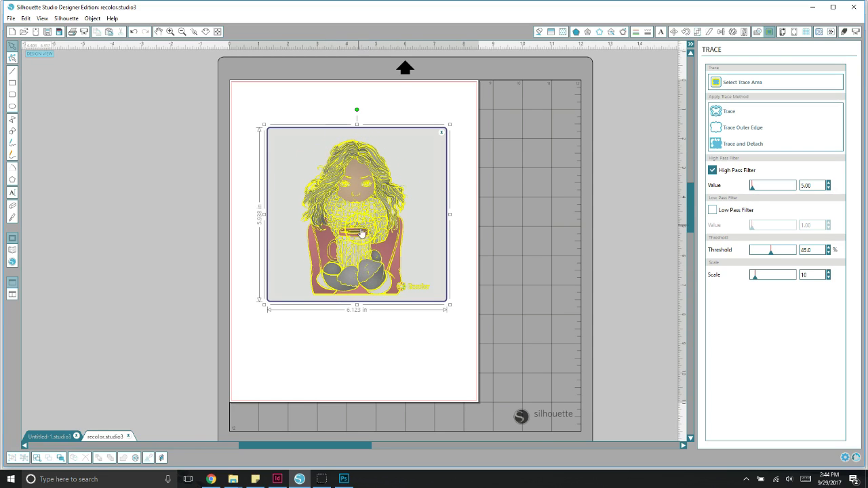
Step: Turn off the High Pass Filter and raise the trace threshold to 85.1%
scroll(329, 174, "up", 1)
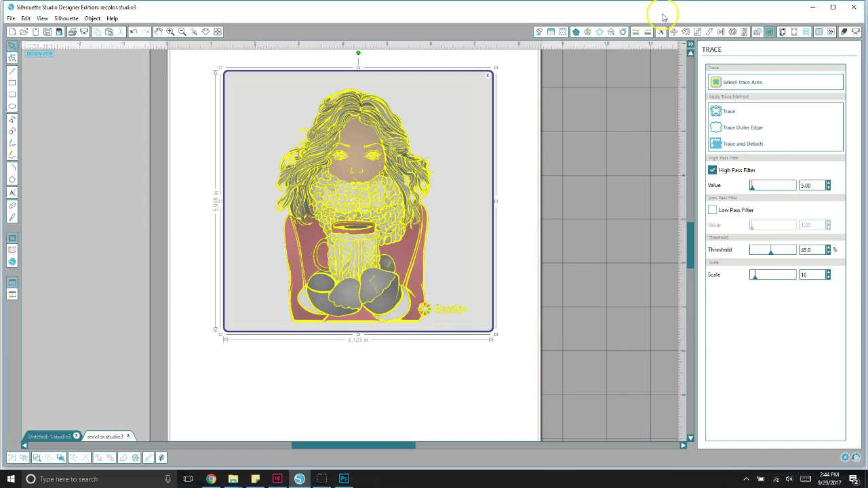
left_click(712, 170)
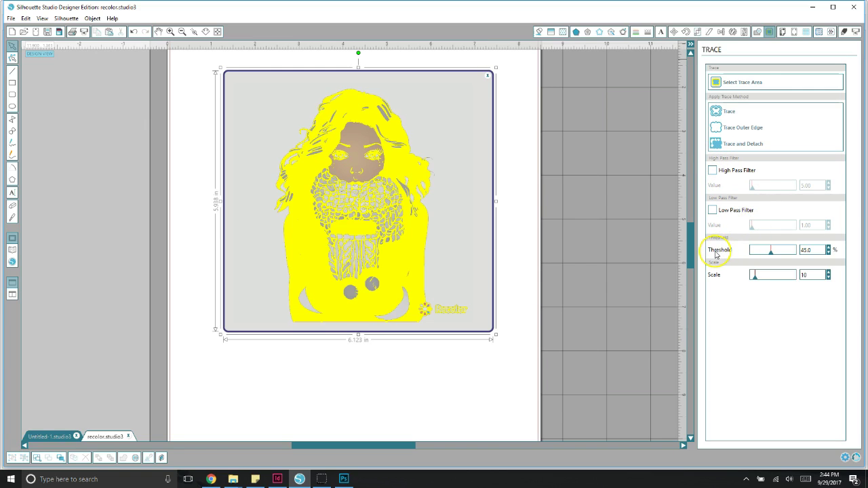
left_click(771, 253)
left_click_drag(772, 253, 775, 253)
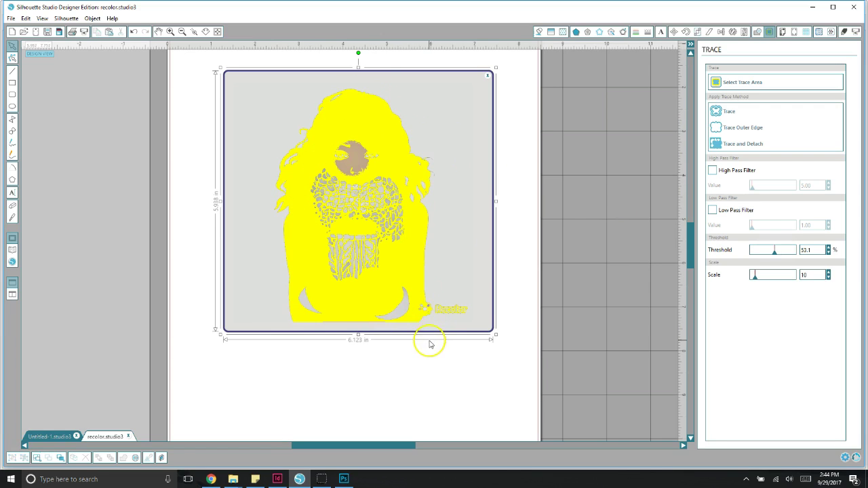
left_click_drag(776, 253, 786, 254)
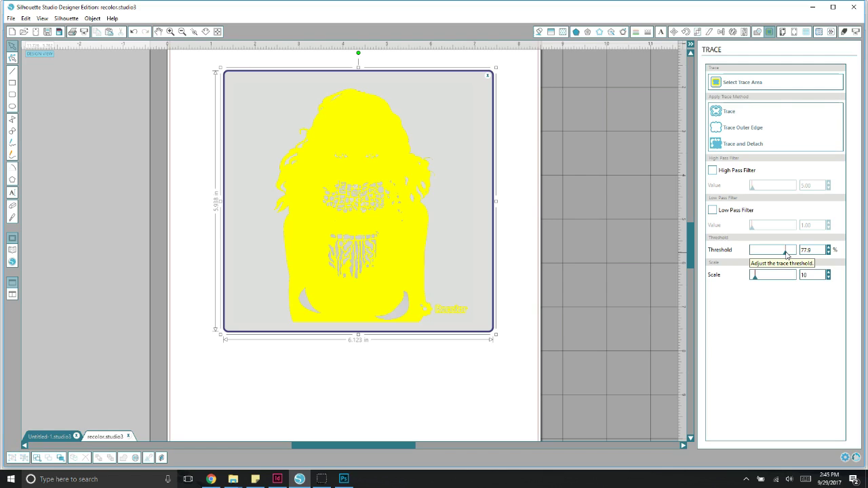
left_click_drag(786, 254, 793, 255)
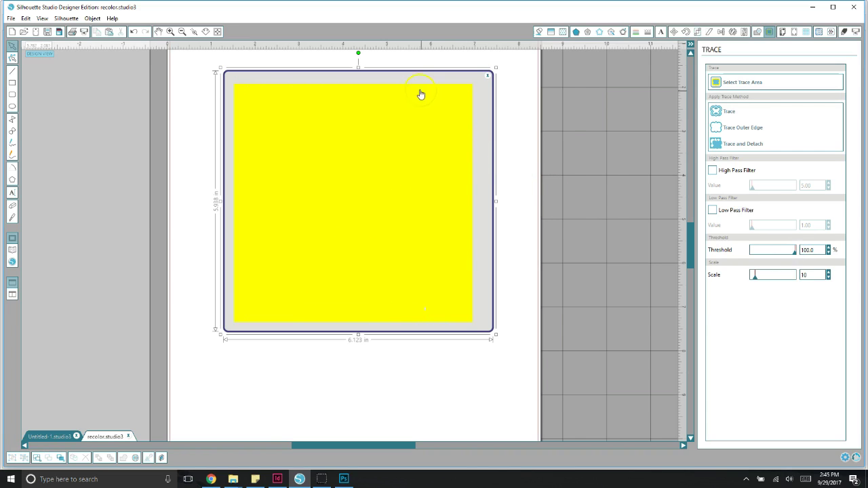
left_click_drag(794, 253, 787, 254)
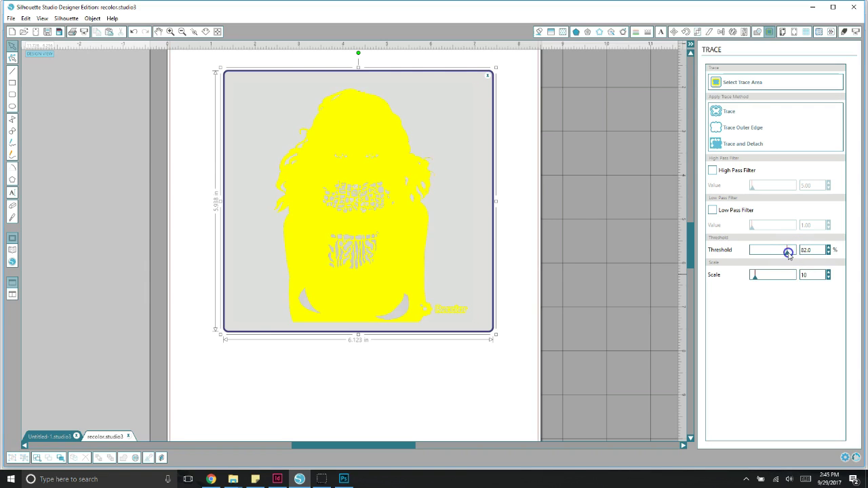
left_click_drag(787, 254, 789, 255)
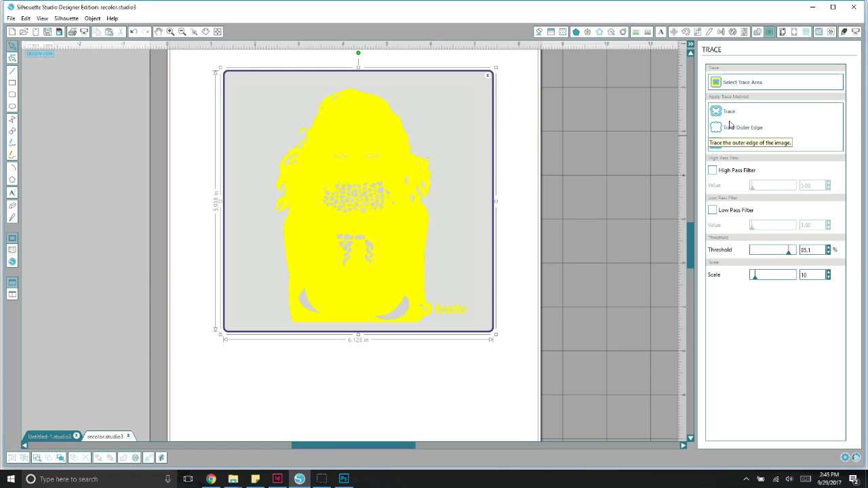
Step: Trace and detach the figure, and move the leftover background off the page to the left
left_click(729, 152)
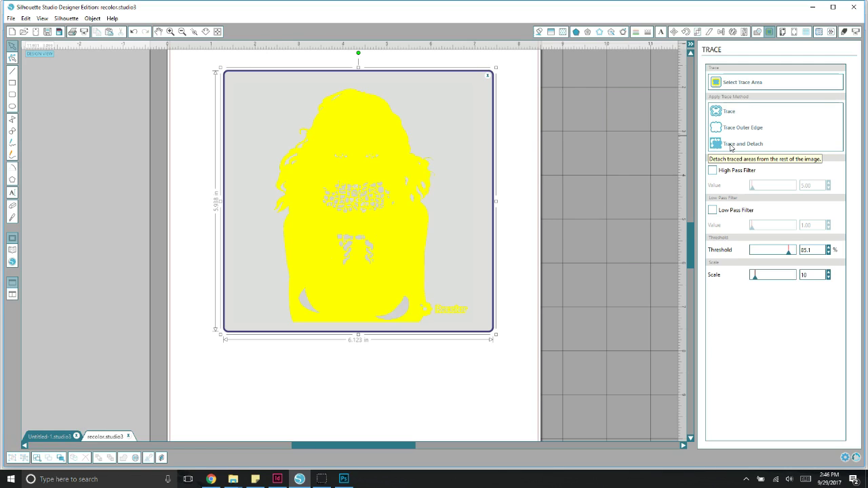
left_click(730, 147)
left_click(411, 130)
mouse_move(436, 116)
left_mouse_down()
mouse_move(343, 130)
mouse_move(249, 116)
mouse_move(107, 122)
left_mouse_up()
left_click(209, 140)
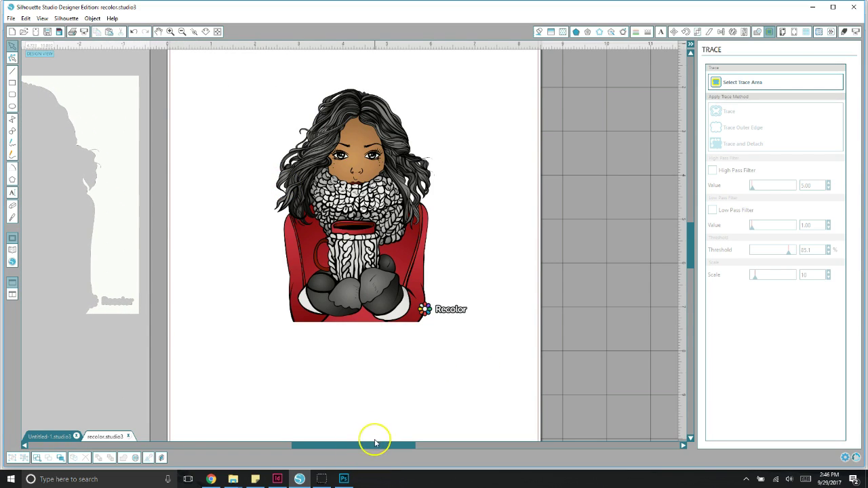
Step: Separate the detached "Recolor" text from the figure, placing it off the page below the leftover background and keeping the figure on the page
left_click_drag(371, 450, 306, 446)
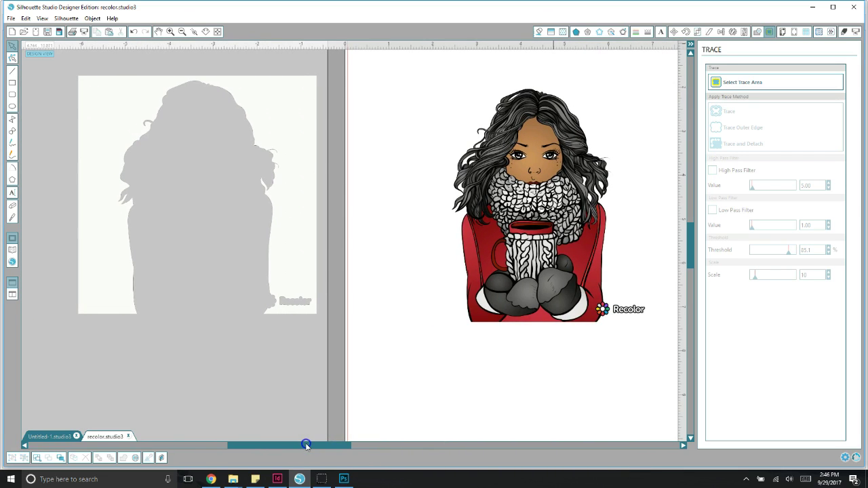
left_click_drag(515, 204, 408, 269)
left_click(544, 354)
mouse_move(465, 270)
left_mouse_down()
mouse_move(250, 280)
mouse_move(231, 293)
left_mouse_up()
left_click_drag(631, 309, 290, 327)
mouse_move(201, 324)
left_mouse_down()
mouse_move(169, 235)
mouse_move(292, 243)
mouse_move(521, 290)
mouse_move(504, 285)
mouse_move(546, 319)
mouse_move(522, 298)
mouse_move(535, 305)
left_mouse_up()
Step: Trace the outer edge of the detached figure using a surrounding trace area, High Pass Filter off and a 100% threshold
left_click(740, 84)
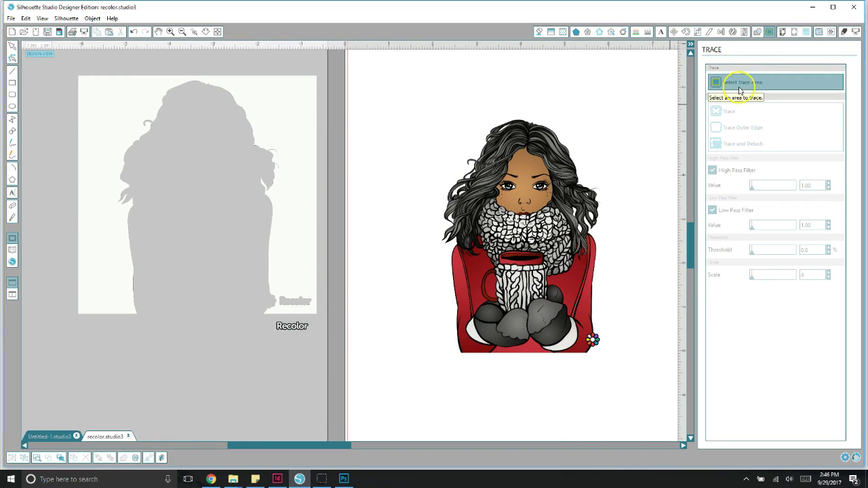
mouse_move(427, 109)
left_mouse_down()
mouse_move(520, 224)
mouse_move(606, 374)
mouse_move(619, 365)
left_mouse_up()
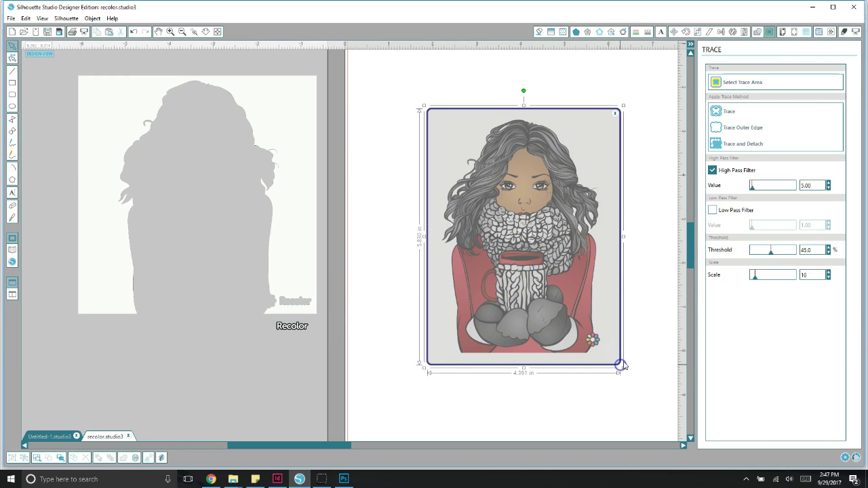
left_click(712, 171)
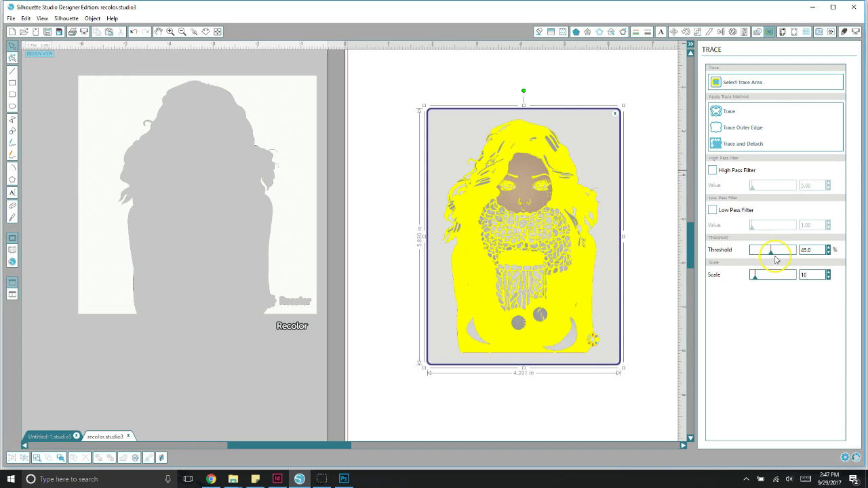
left_click_drag(772, 250, 792, 250)
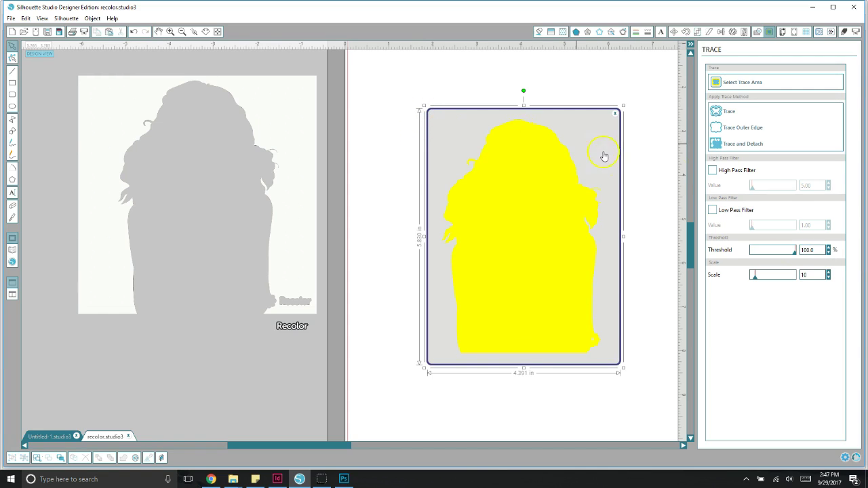
left_click(547, 130)
left_click(732, 128)
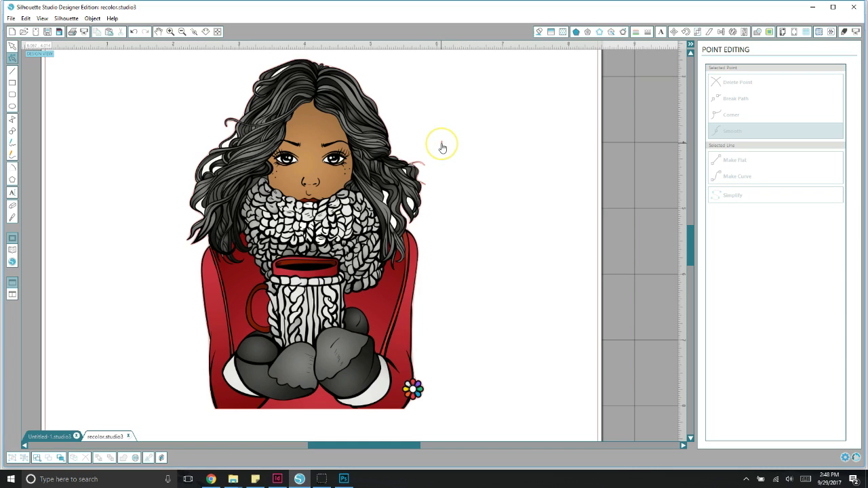
Step: Bring up the eraser options and move the traced outline to the right, away from the figure
left_click_drag(386, 443, 361, 443)
key("ctrl+shift+e")
left_click_drag(461, 139, 537, 141)
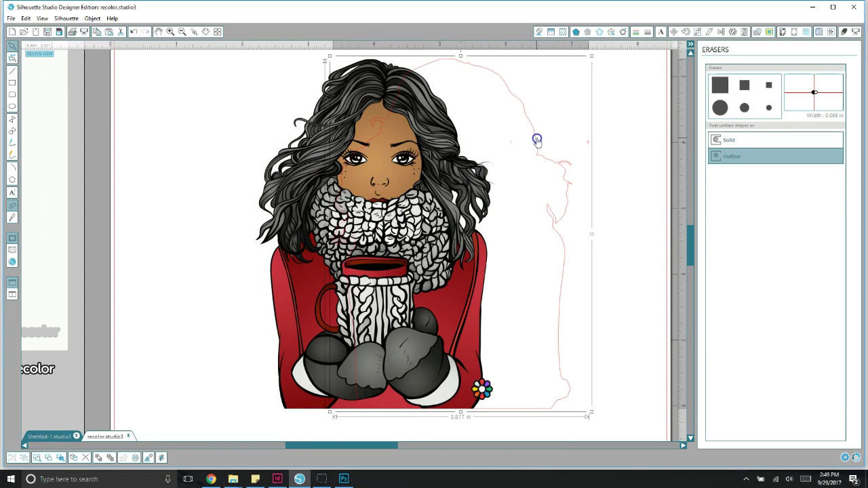
Step: Delete the misplaced traced outline and the small stray speck beside the figure's hair
key("Delete")
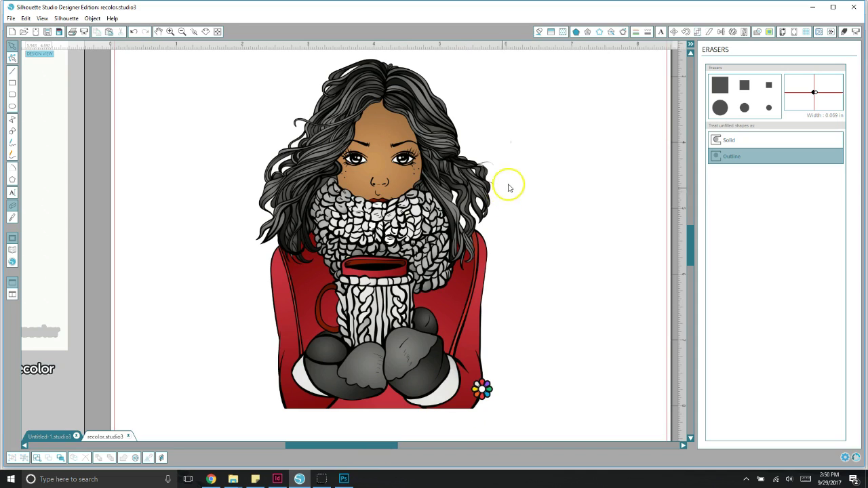
scroll(521, 151, "up", 1)
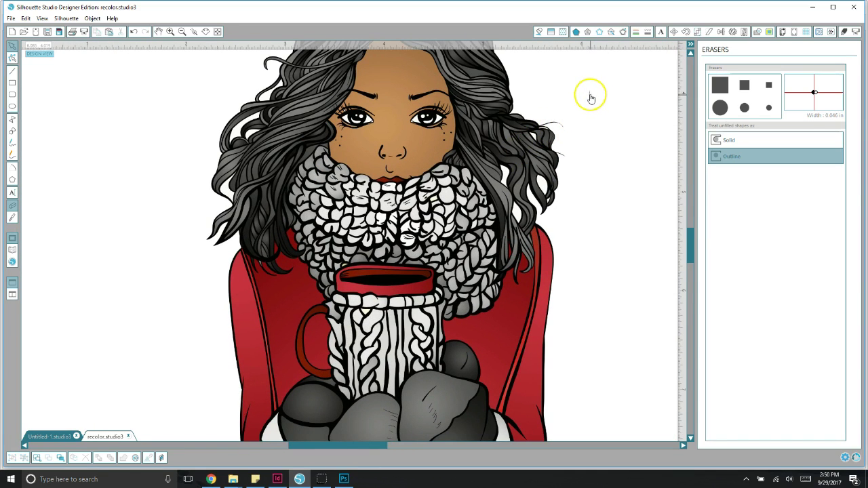
left_click(589, 93)
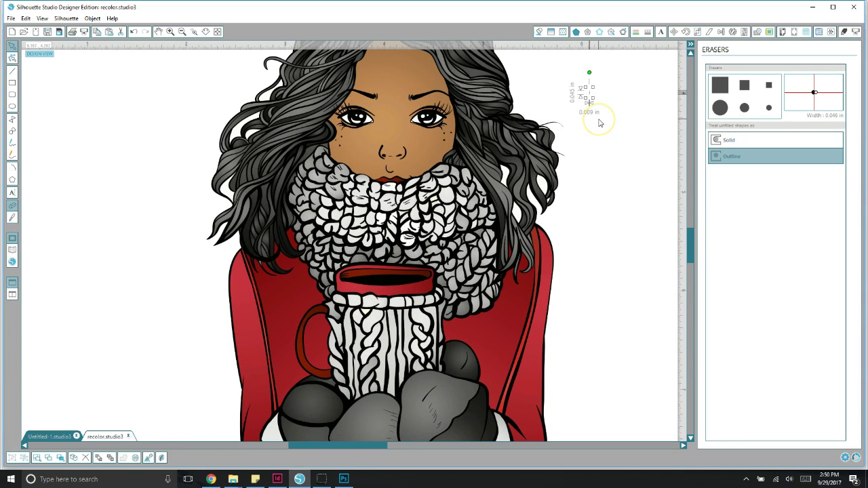
key("Delete")
scroll(596, 120, "down", 5)
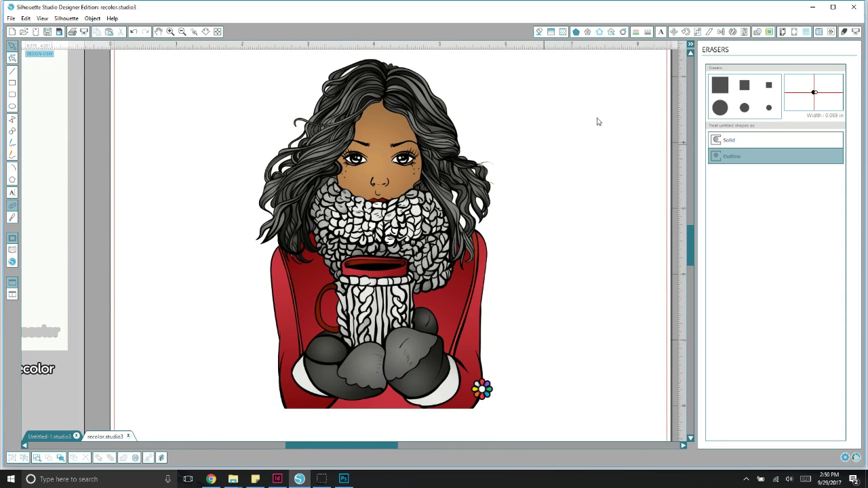
left_click(587, 112)
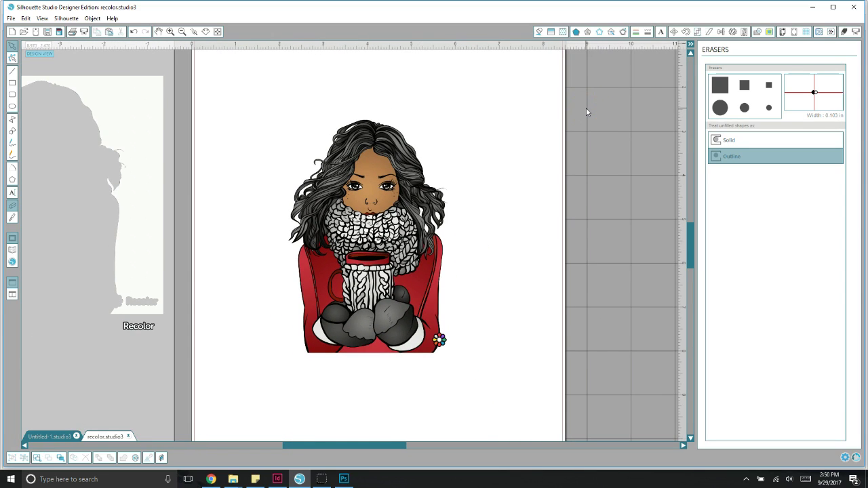
Step: Select everything and then the area around the figure to check for leftover stray pieces
key("ctrl+a")
left_click(438, 137)
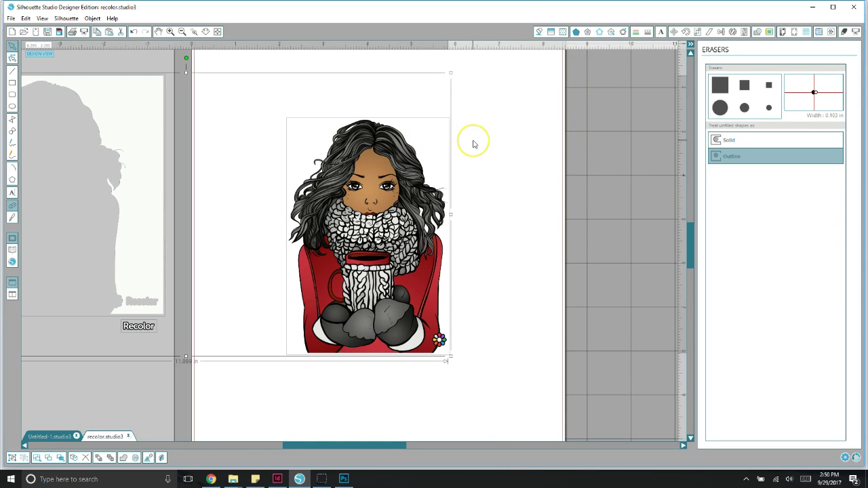
left_click(374, 141)
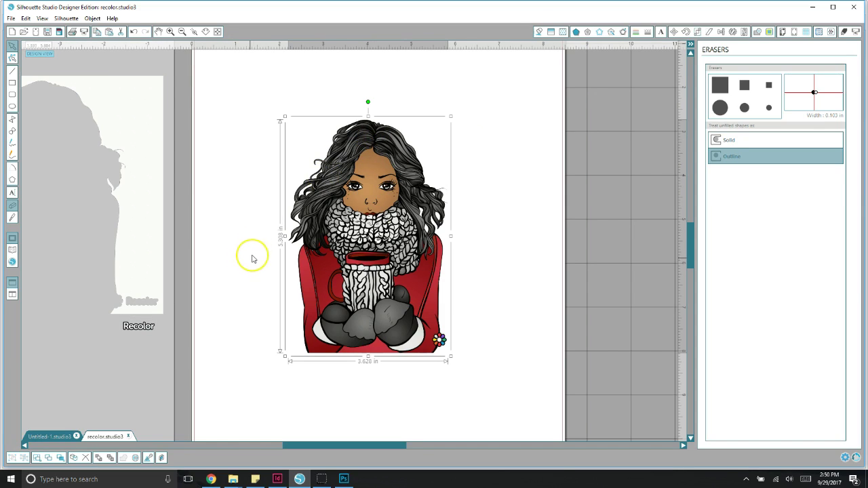
left_click_drag(258, 185, 285, 277)
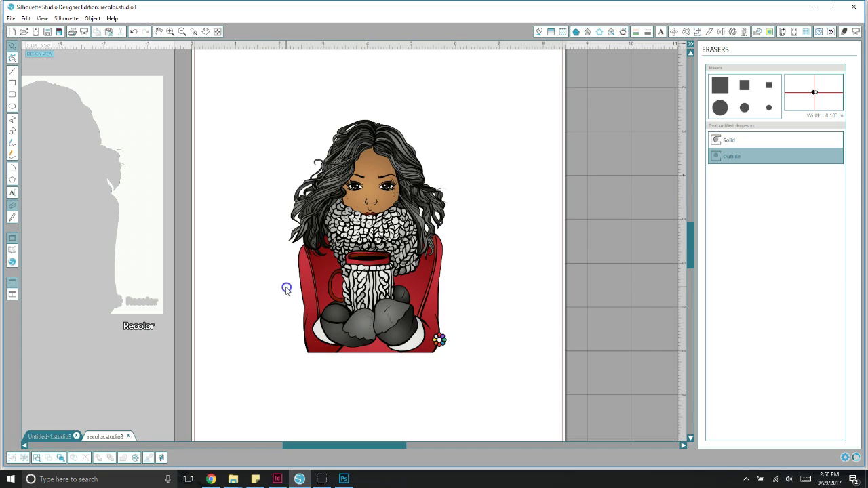
left_click_drag(238, 137, 580, 416)
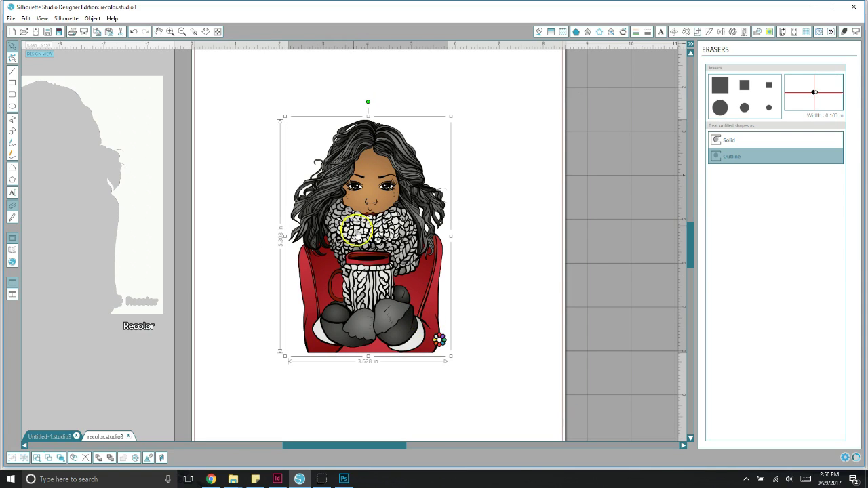
left_click(533, 237)
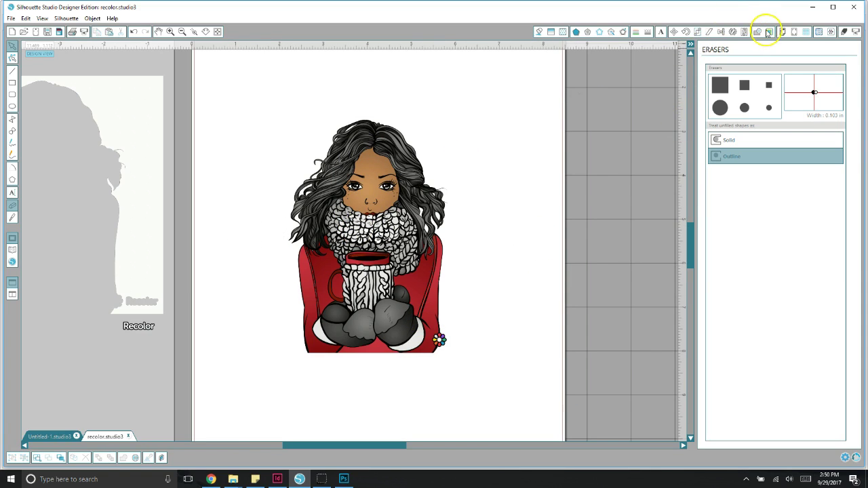
Step: Trace the figure's outer edge using a trace area around it, High Pass Filter off and a 100% threshold
left_click(767, 32)
left_click(744, 84)
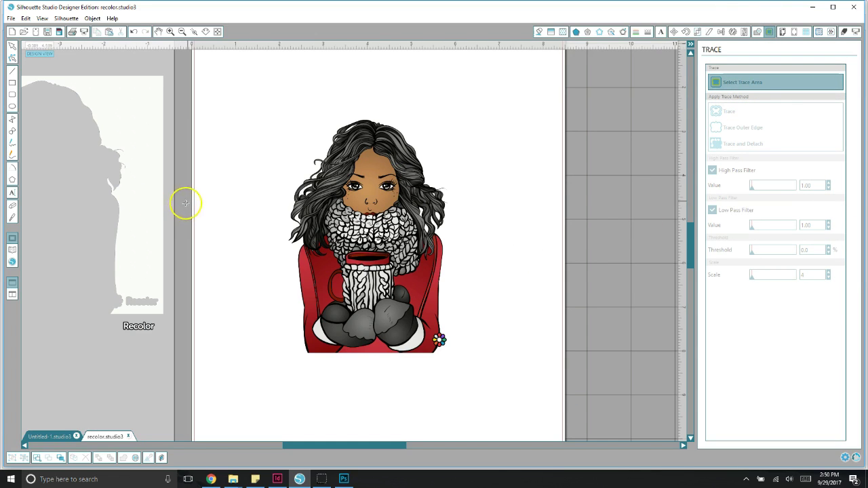
mouse_move(272, 107)
left_mouse_down()
mouse_move(488, 368)
mouse_move(466, 366)
left_mouse_up()
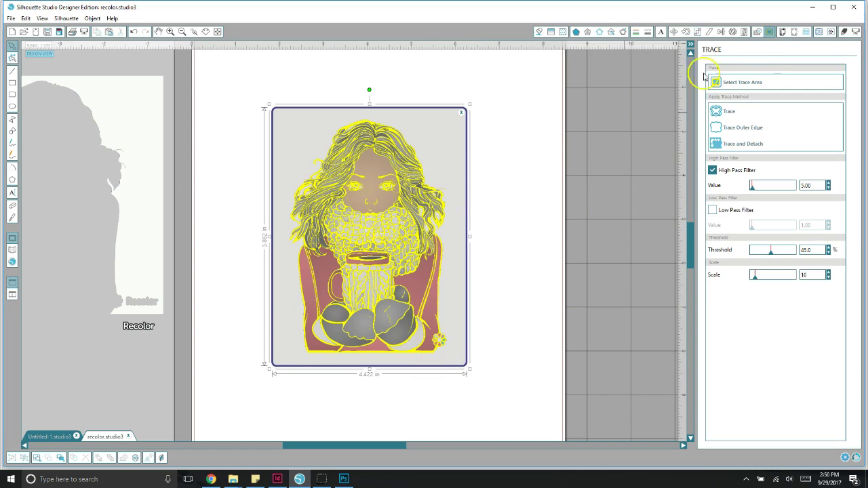
left_click(712, 171)
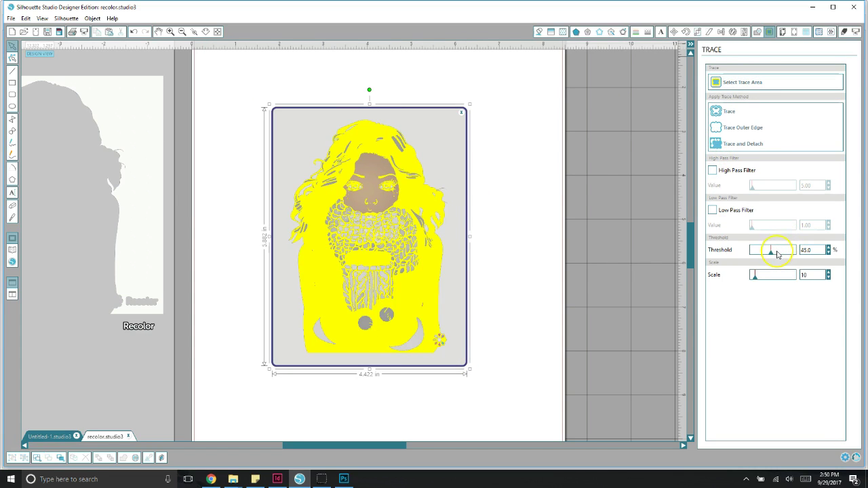
left_click_drag(774, 256, 796, 256)
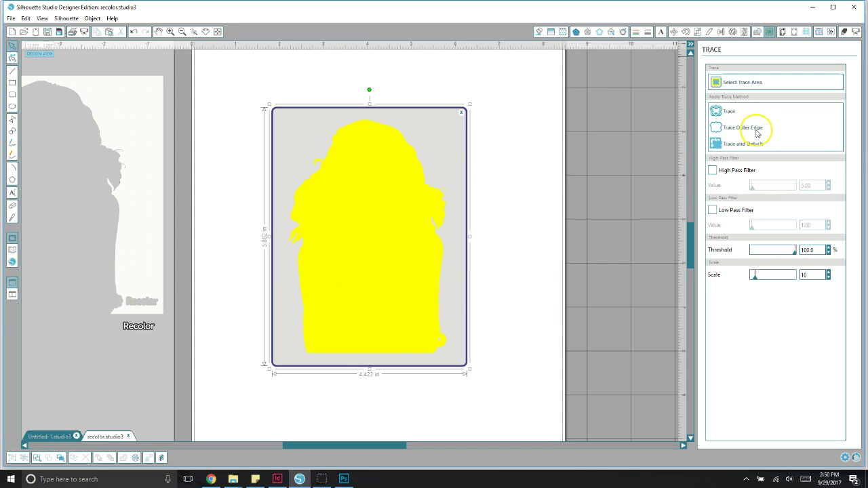
left_click(739, 128)
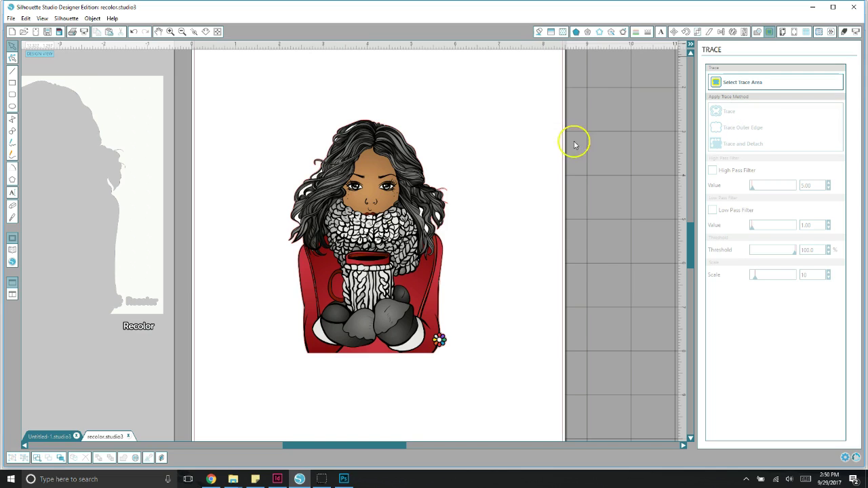
Step: Offset the traced outline outward by 0.125 in with round corners
scroll(381, 149, "up", 1)
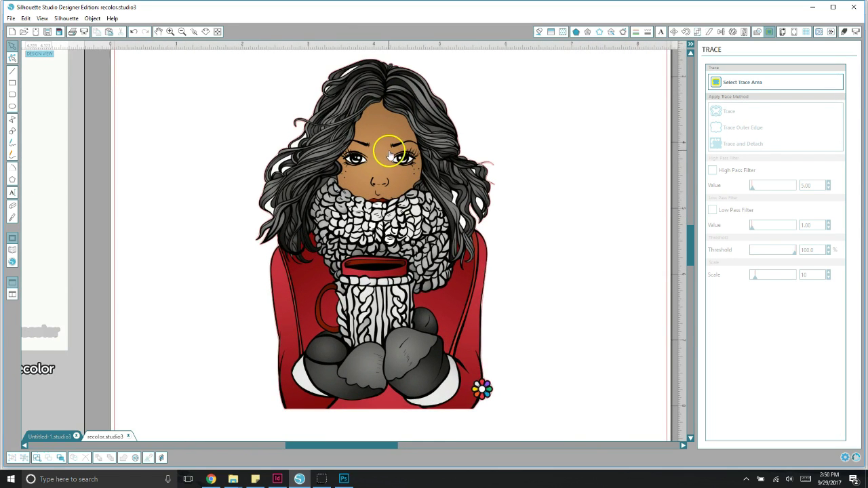
scroll(400, 150, "up", 1)
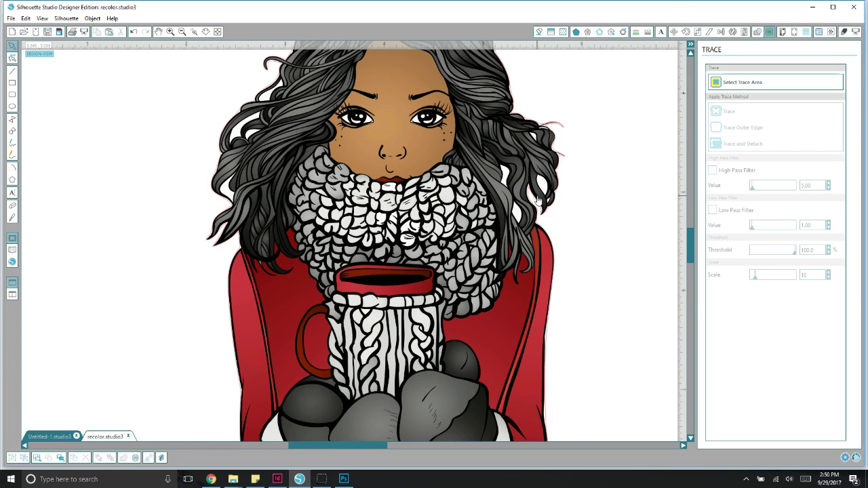
mouse_move(526, 194)
left_mouse_down()
mouse_move(500, 170)
mouse_move(534, 204)
left_mouse_up()
scroll(535, 203, "up", 1)
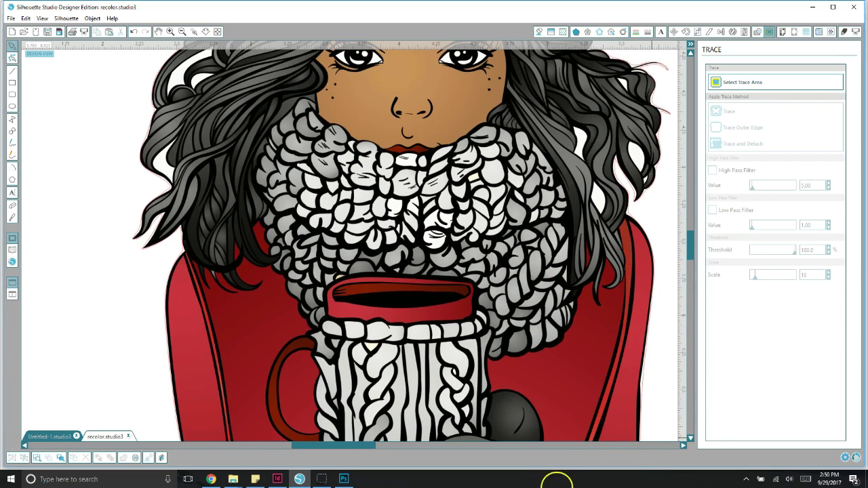
left_click_drag(356, 441, 389, 442)
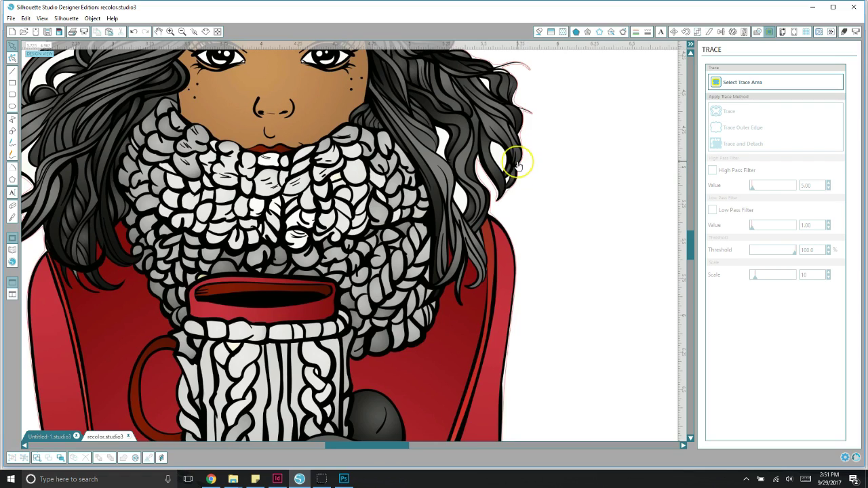
left_click(515, 101)
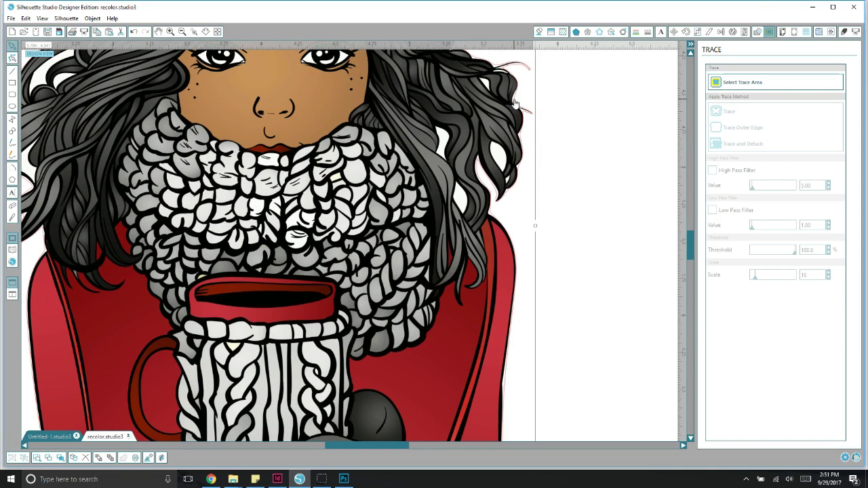
right_click(515, 101)
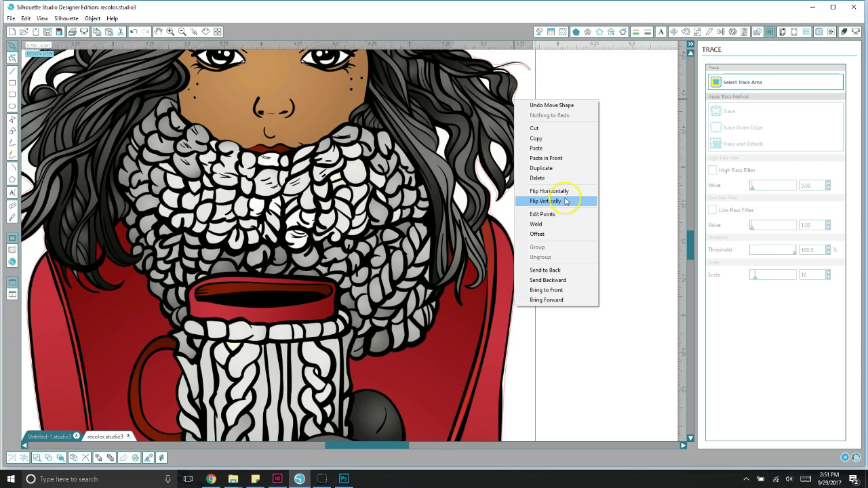
left_click(556, 236)
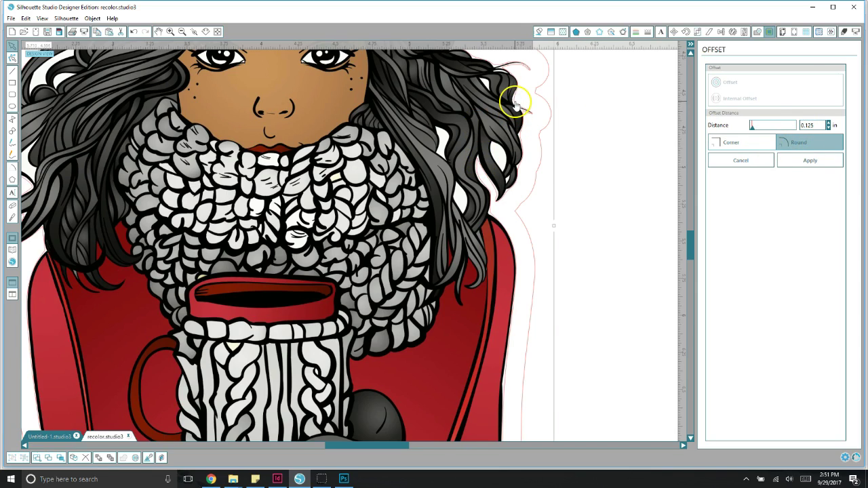
left_click(548, 110)
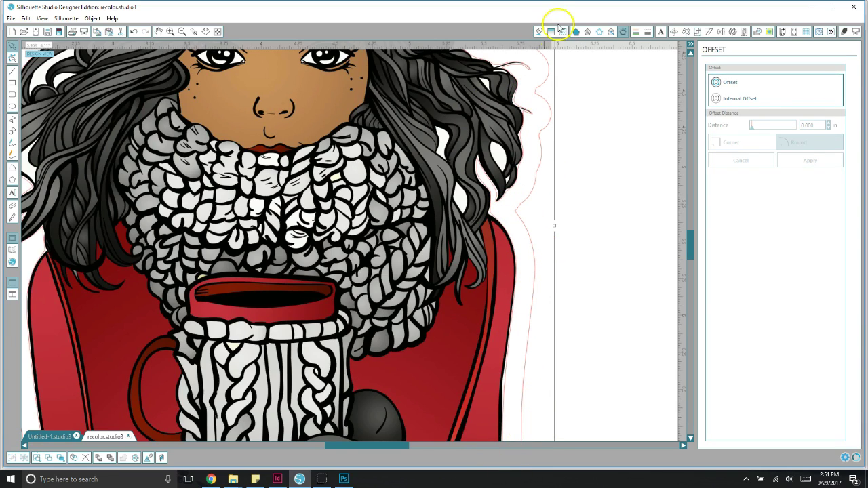
Step: Delete the original tight trace line around the figure, keeping the wider offset outline
left_click(519, 137)
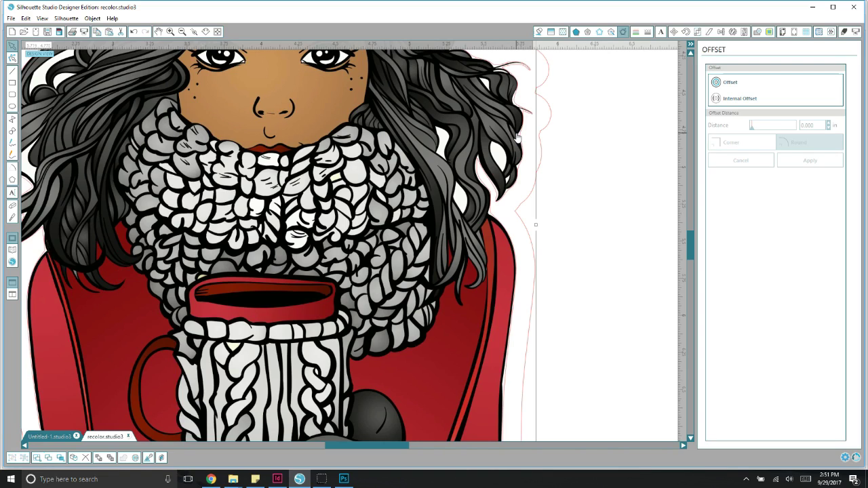
left_click(529, 134)
left_click(522, 112)
left_click(530, 115)
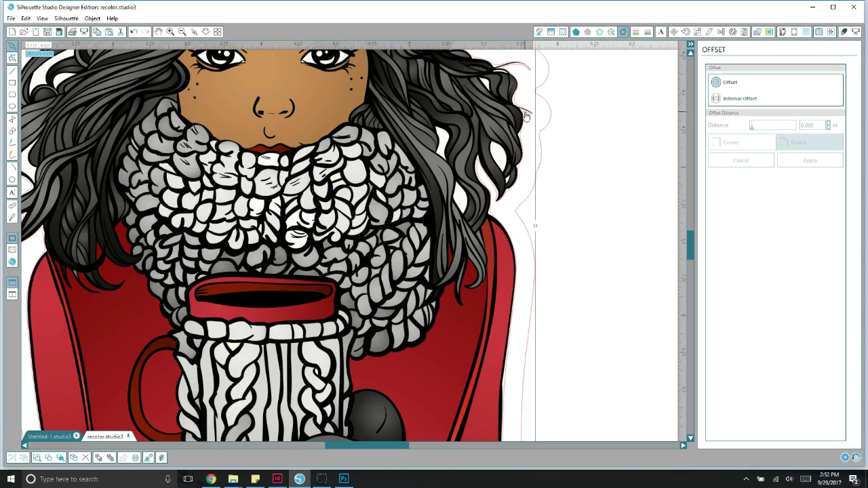
left_click(525, 116)
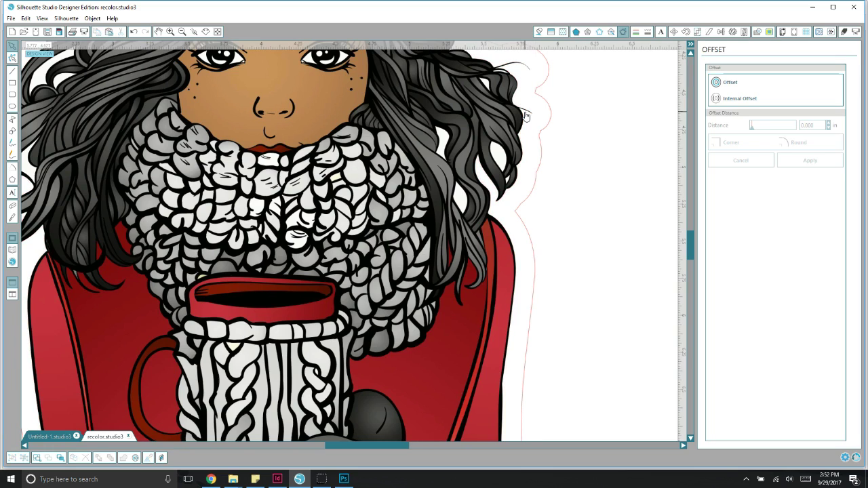
left_click(520, 103)
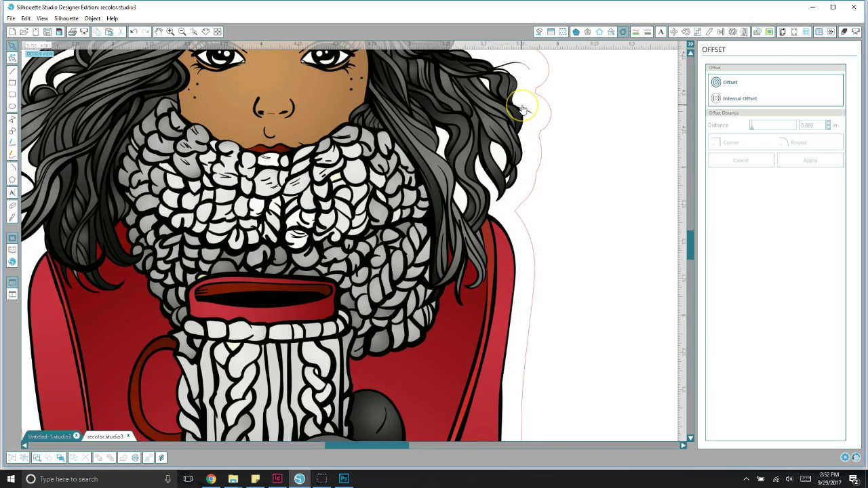
Step: Select the figure together with its offset outline and group them
scroll(522, 108, "down", 3)
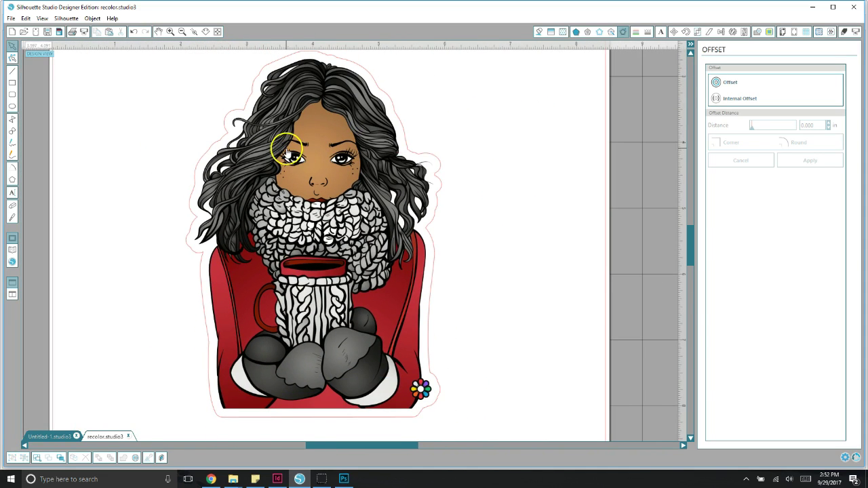
scroll(289, 152, "down", 2)
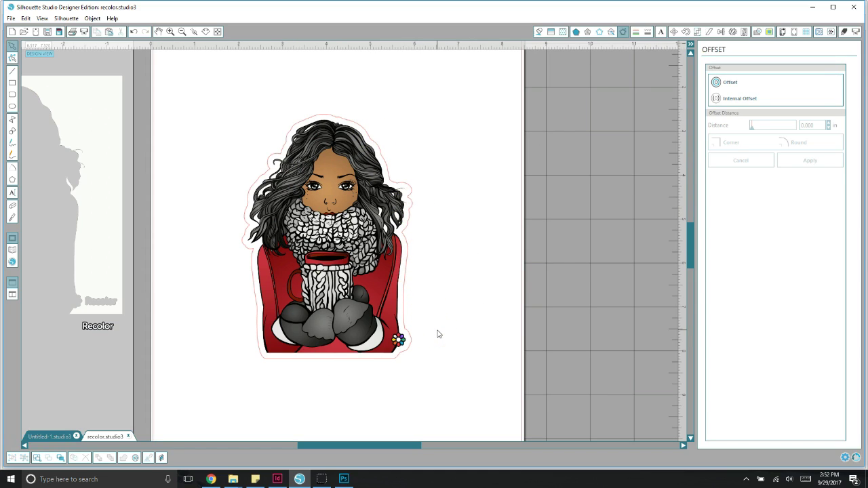
scroll(348, 57, "up", 5)
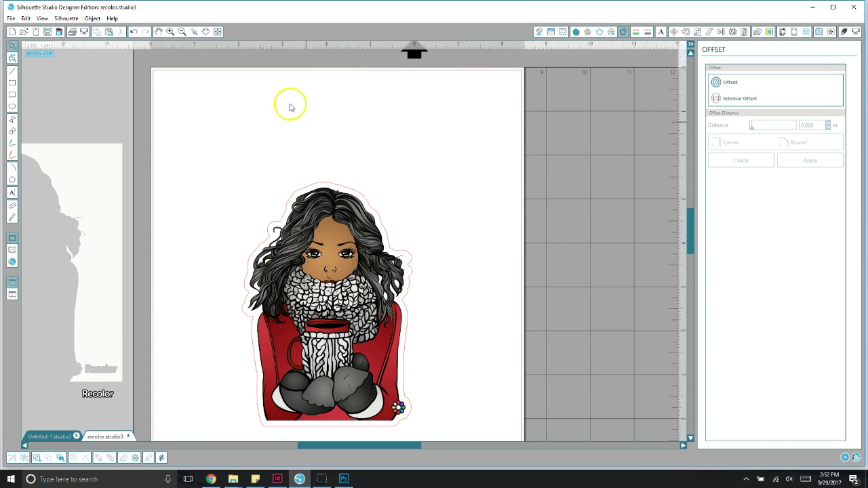
left_click(401, 271)
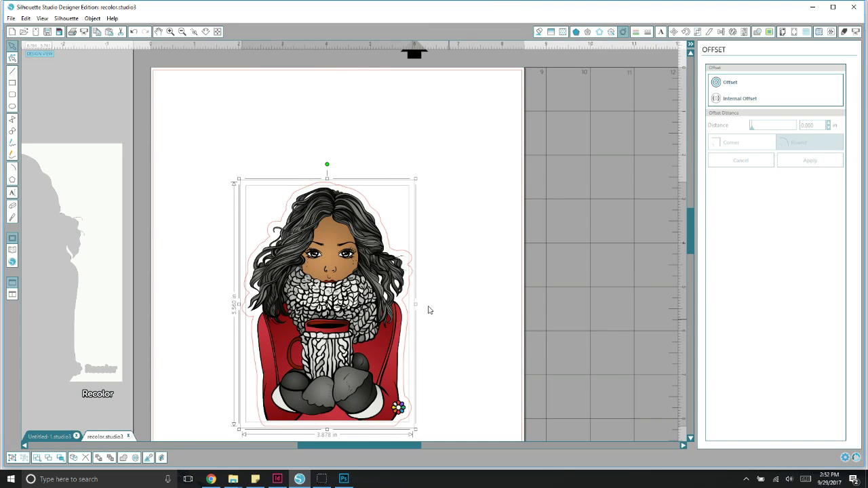
left_click(371, 150)
left_click_drag(214, 161, 461, 434)
left_click_drag(271, 139, 415, 345)
left_click_drag(217, 155, 462, 372)
right_click(374, 290)
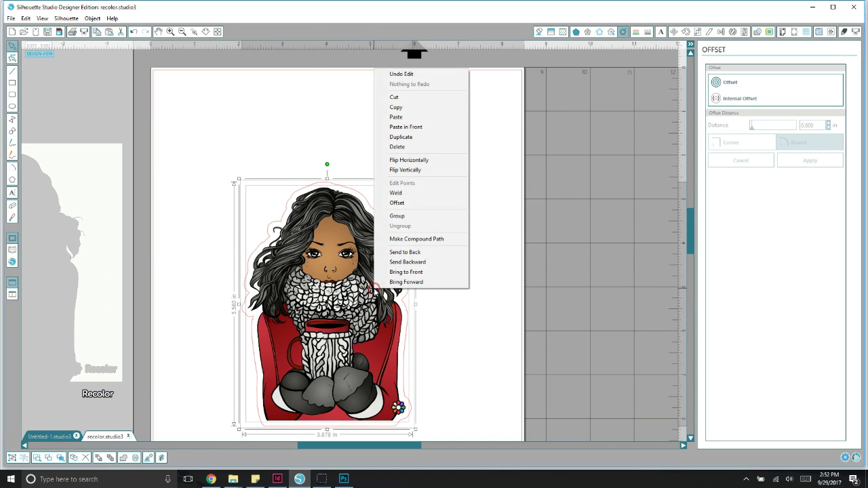
left_click(405, 217)
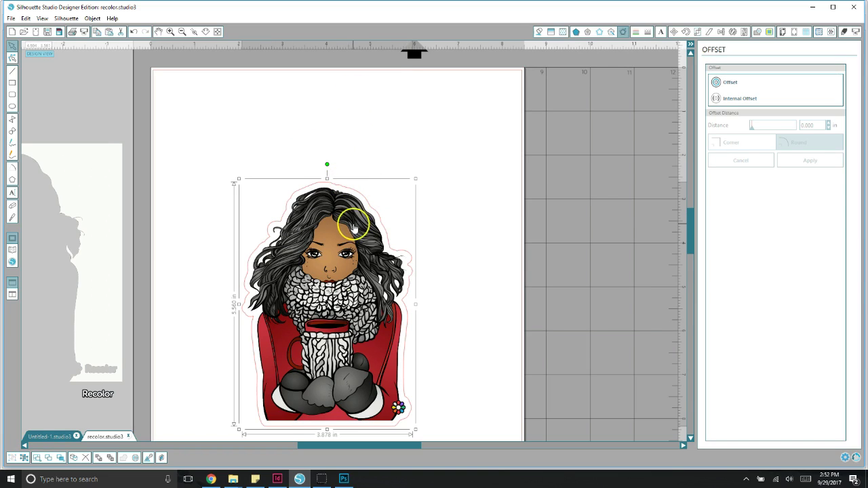
Step: Move the grouped figure to the upper left corner of the page and bring up the replicate options
left_click_drag(324, 217, 250, 122)
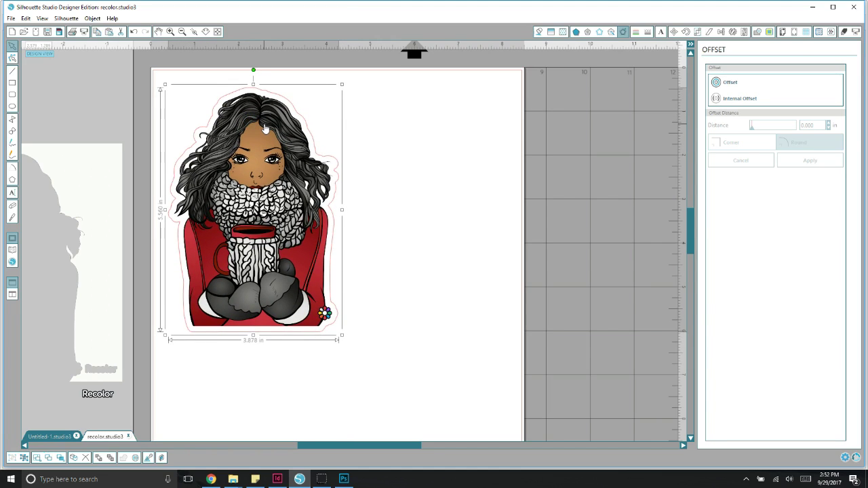
left_click(271, 133)
left_click(732, 33)
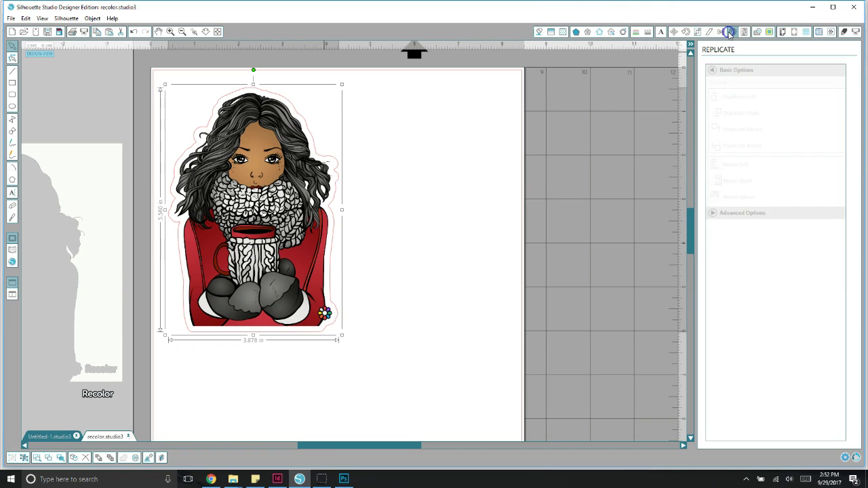
Step: Duplicate the grouped figure to its right
left_click(739, 114)
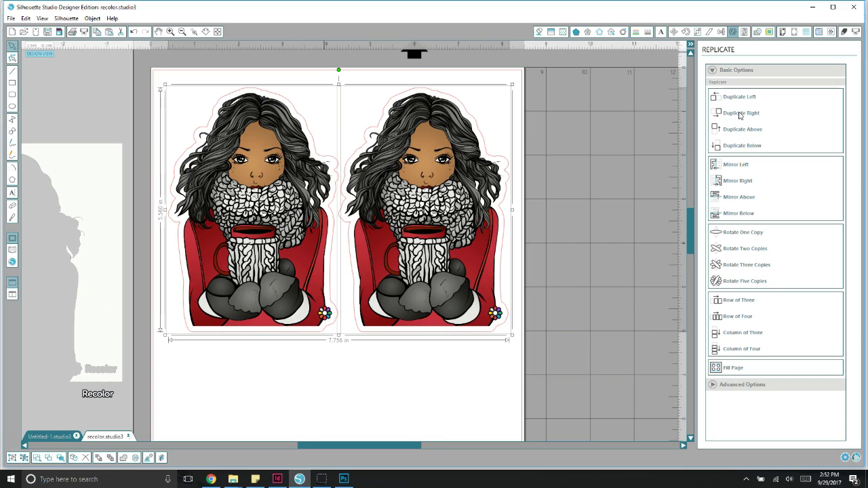
left_click(745, 149)
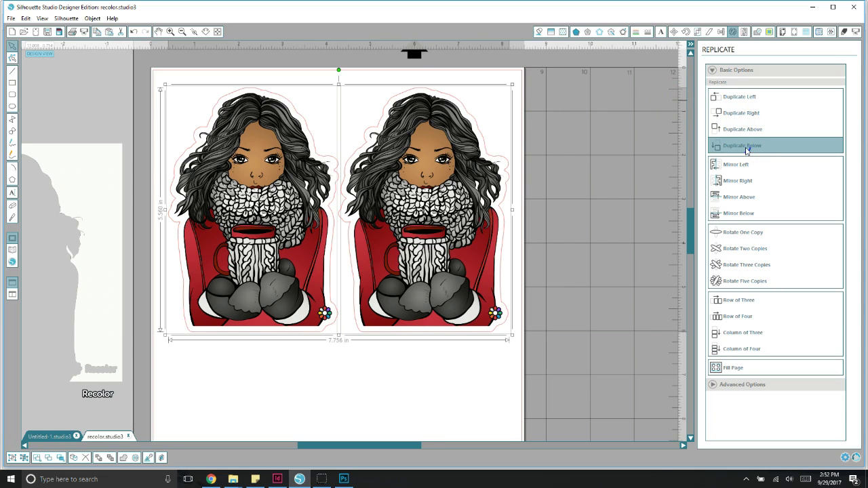
scroll(570, 150, "down", 5)
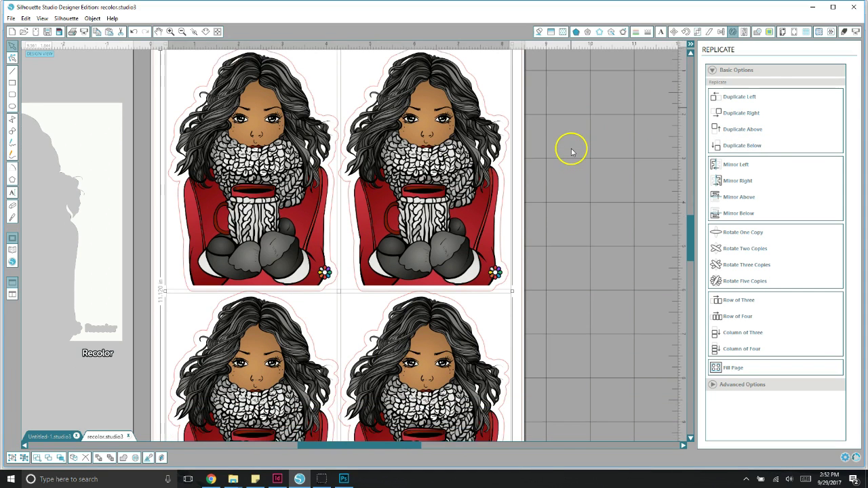
scroll(570, 149, "down", 3)
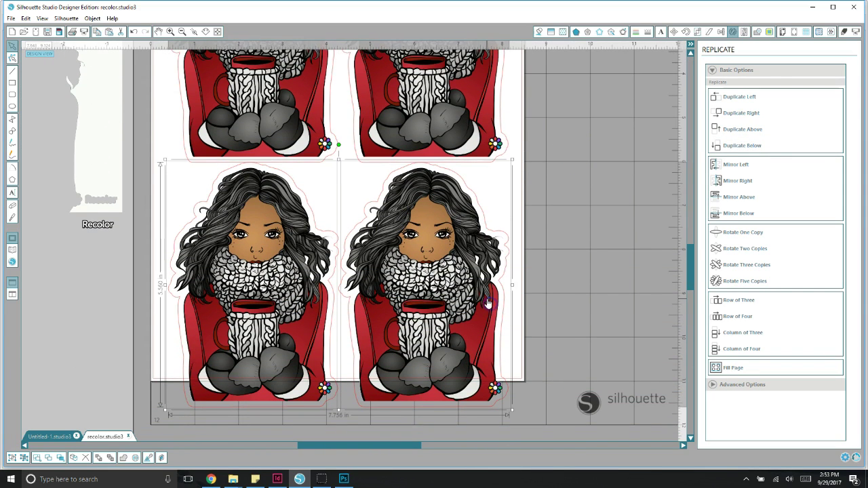
key("Delete")
scroll(435, 203, "up", 5)
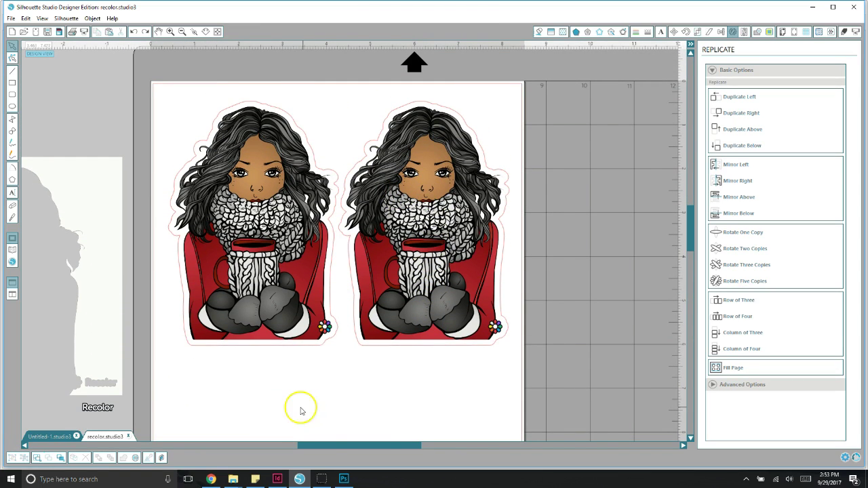
Step: Shrink the left figure proportionally to about 2.55 in wide and move it up beside the large one
left_click_drag(337, 448, 360, 446)
left_click(177, 210)
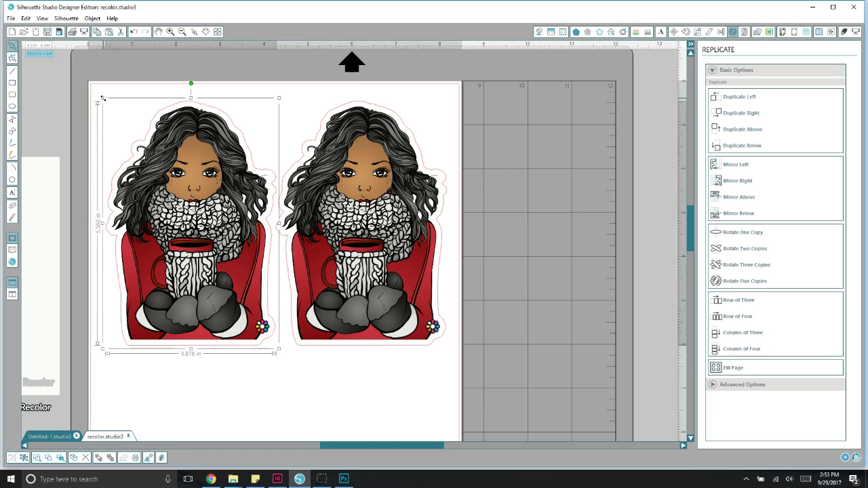
left_click_drag(103, 98, 170, 176)
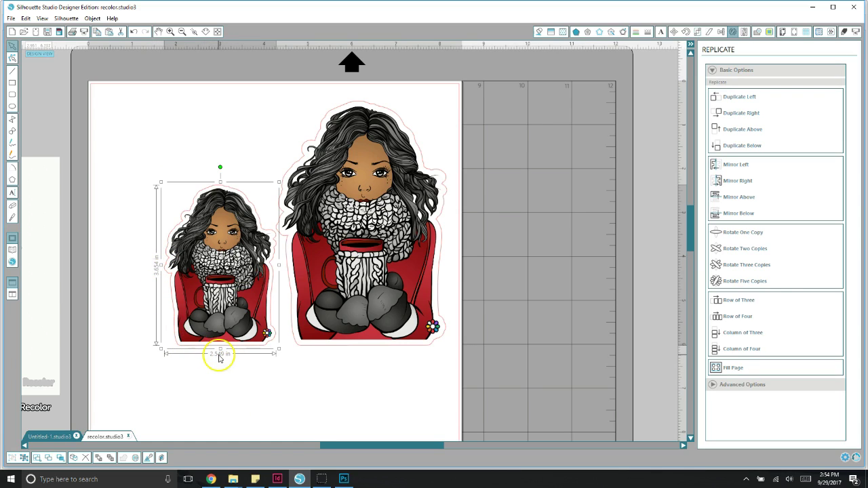
left_click_drag(219, 200, 193, 126)
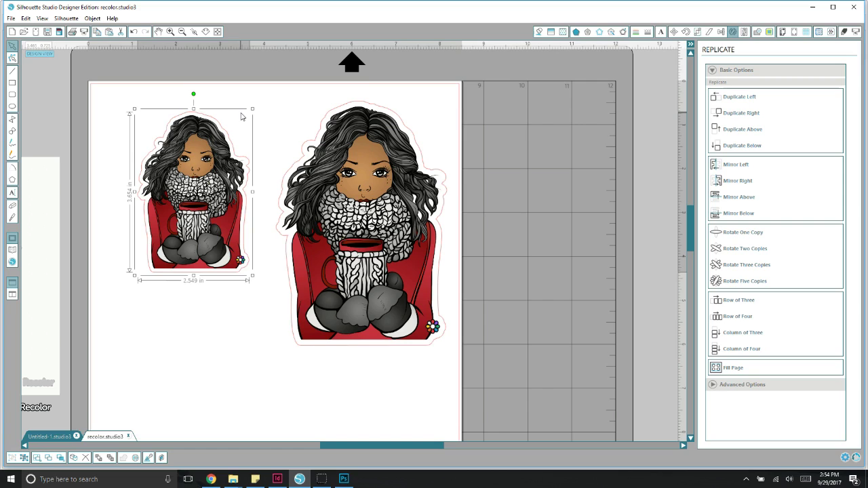
Step: Move both figures lower on the page, leaving free space above them
left_click_drag(330, 208, 300, 279)
left_click_drag(202, 157, 221, 267)
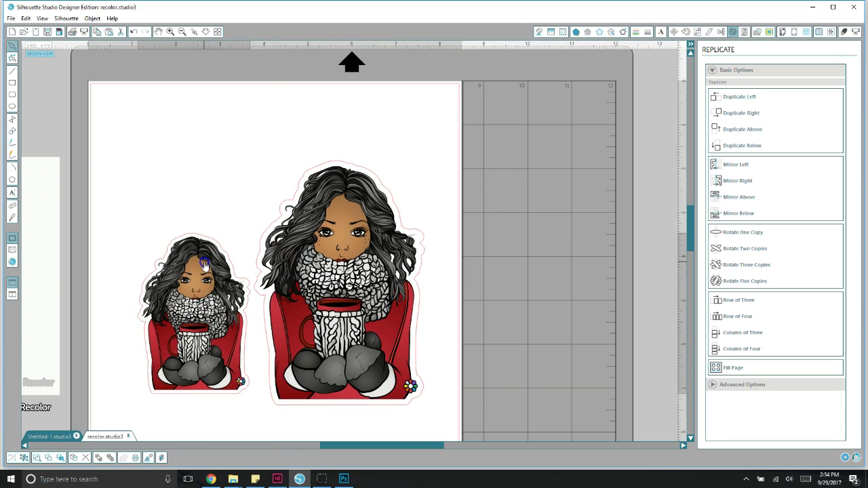
left_click(635, 92)
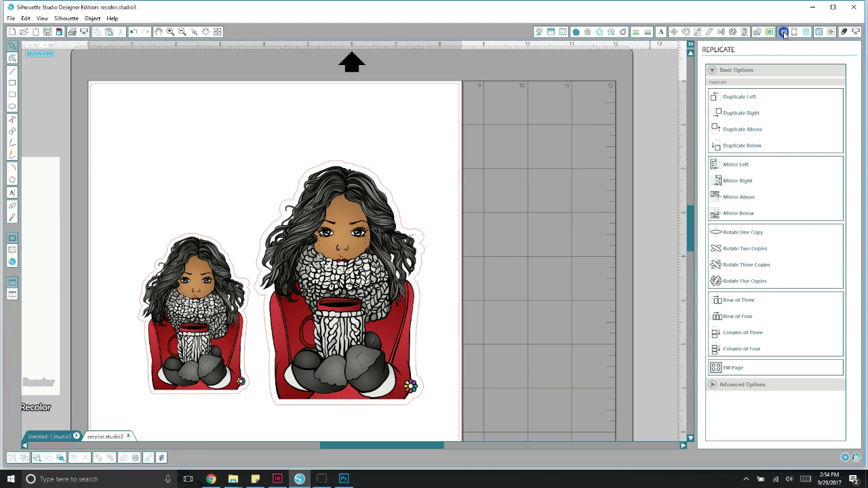
Step: Turn on registration marks in the Type 1 style for CAMEO, Portrait and Curio
left_click(783, 32)
left_click(793, 32)
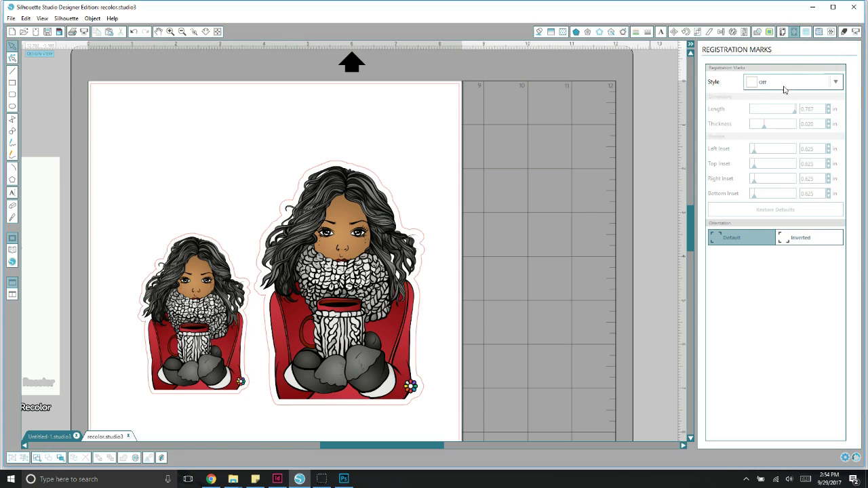
left_click(834, 83)
left_click(833, 82)
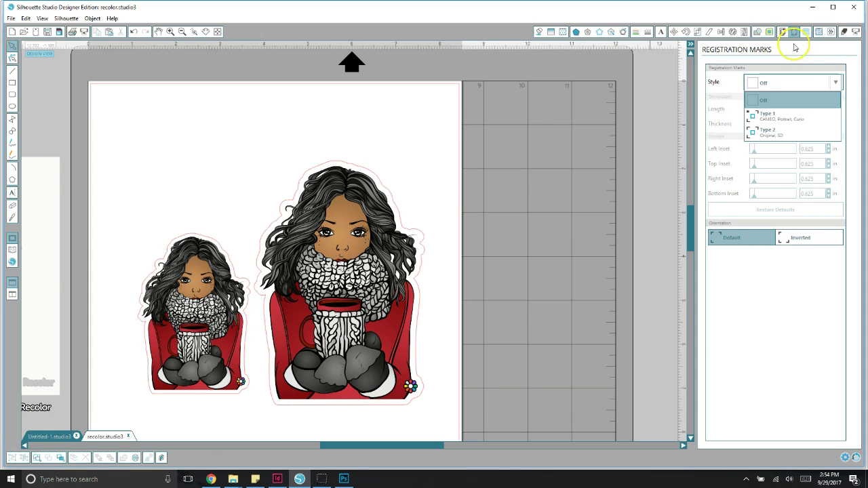
left_click(797, 119)
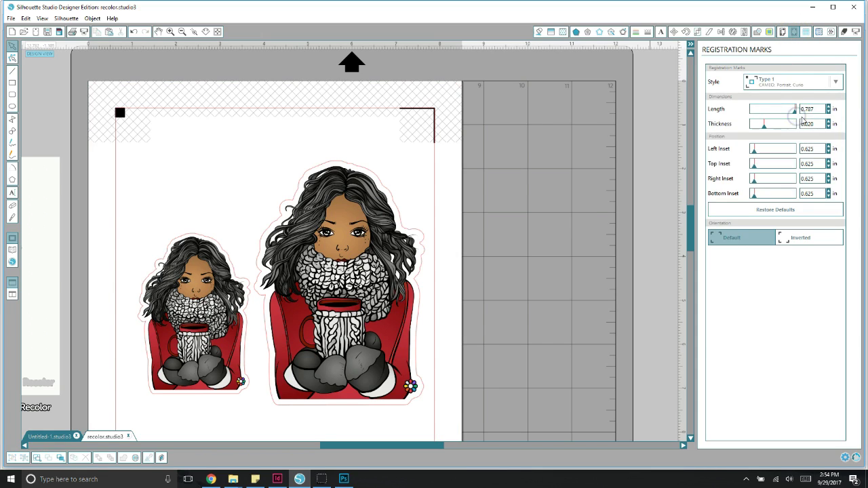
Step: Set the left, top, right and bottom insets of the registration marks to 0.394 in
key("Tab")
left_click(821, 163)
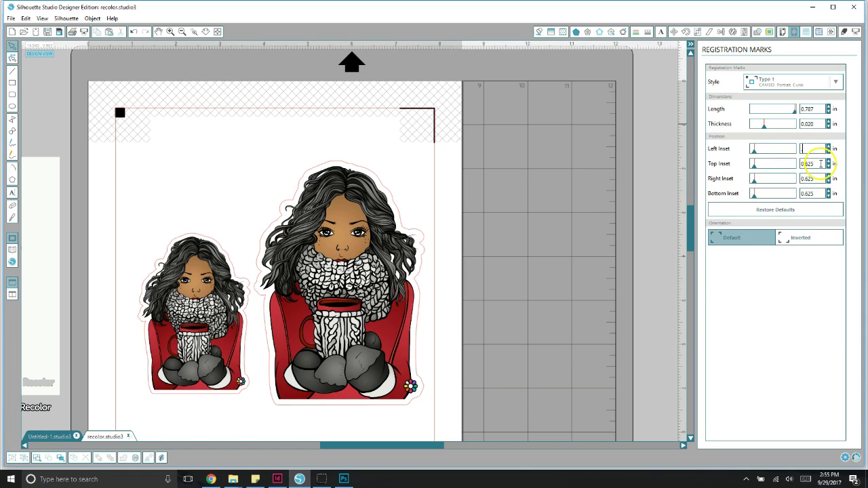
left_click(806, 148)
type("0.394")
key("Tab")
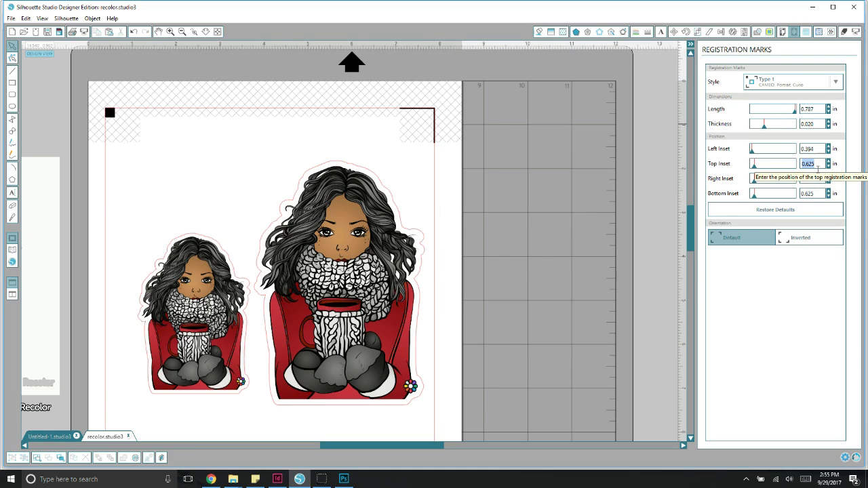
type("0.394")
key("Tab")
type("0.3")
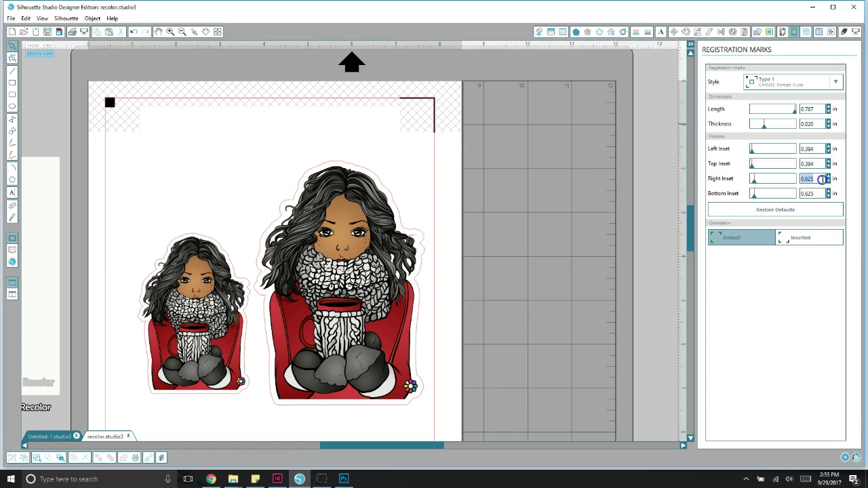
type("94")
key("Tab")
type("0.3")
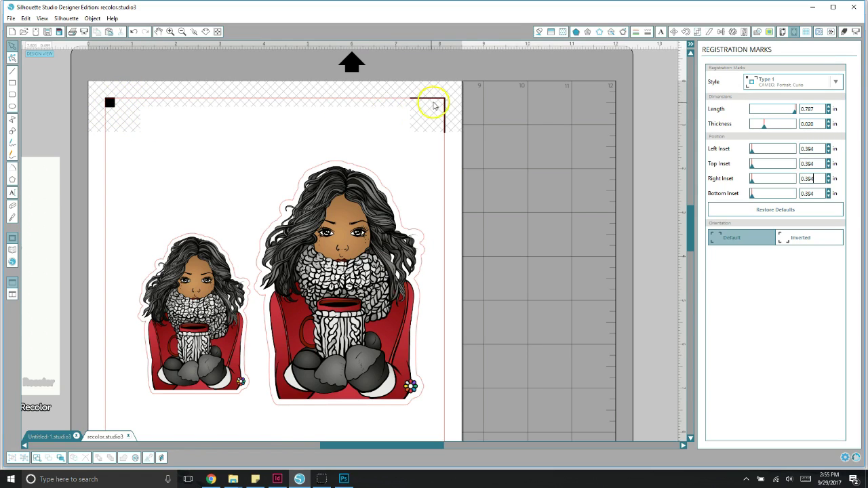
Step: Move the large figure up near the upper right registration mark, keeping it inside the cut border and clear of the hatching
left_click(354, 231)
left_click_drag(355, 231, 357, 178)
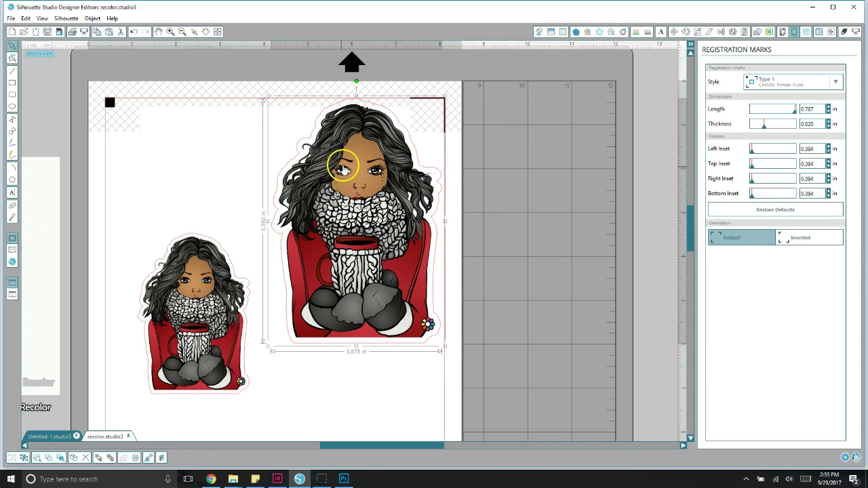
mouse_move(344, 166)
left_mouse_down()
mouse_move(334, 179)
mouse_move(343, 184)
mouse_move(346, 168)
mouse_move(341, 183)
left_mouse_up()
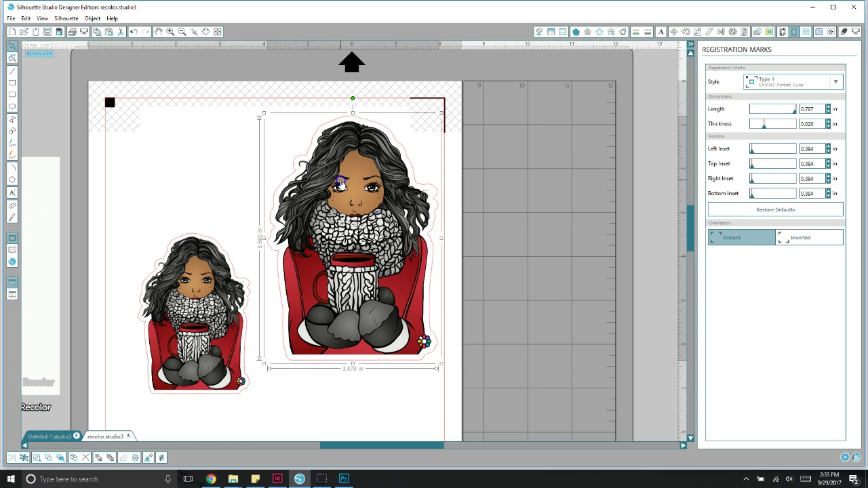
Step: Move the small figure up below the square registration mark and shift the large figure closer to it
left_click(155, 291)
left_click(128, 257)
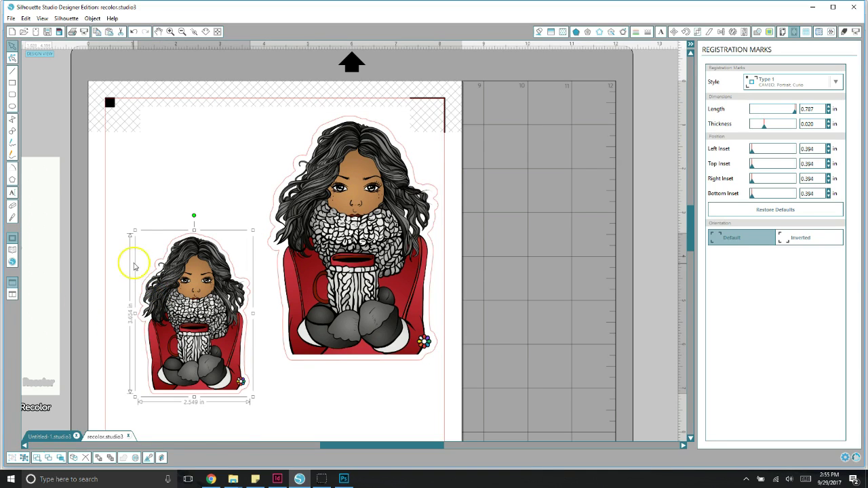
left_click_drag(186, 306, 186, 240)
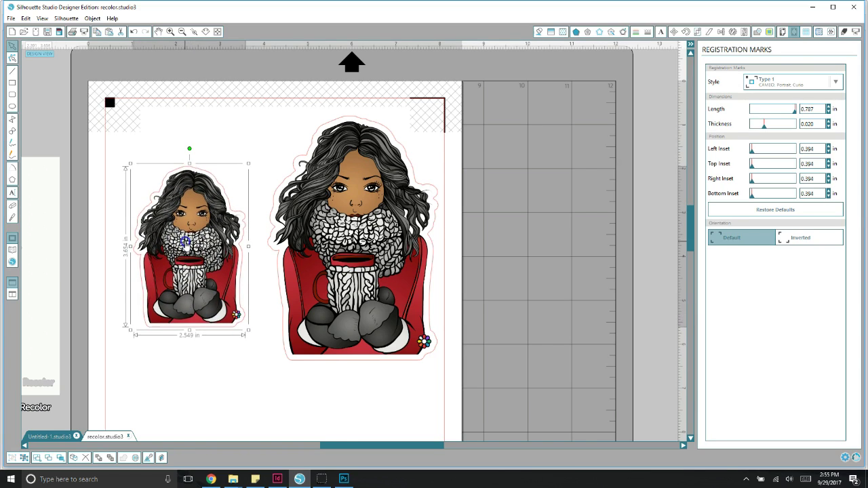
left_click(305, 212)
left_click_drag(349, 205, 334, 212)
Step: Duplicate the small figure directly below itself with Replicate
scroll(344, 223, "down", 5)
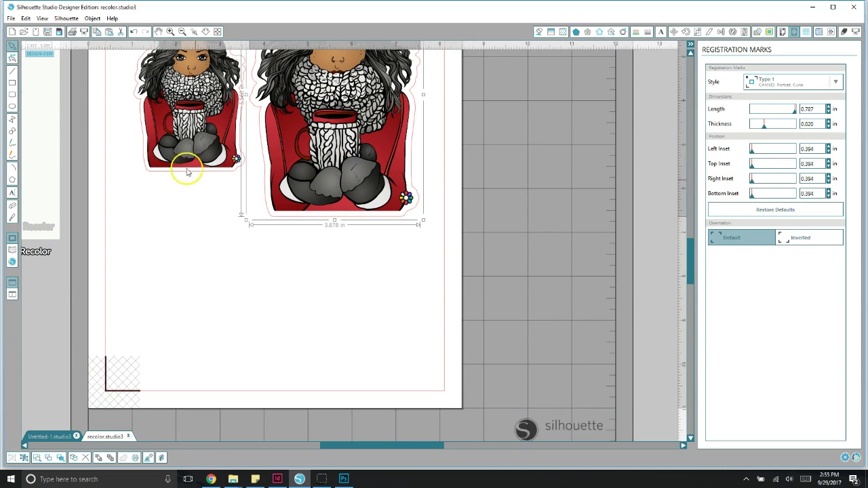
left_click_drag(120, 124, 205, 188)
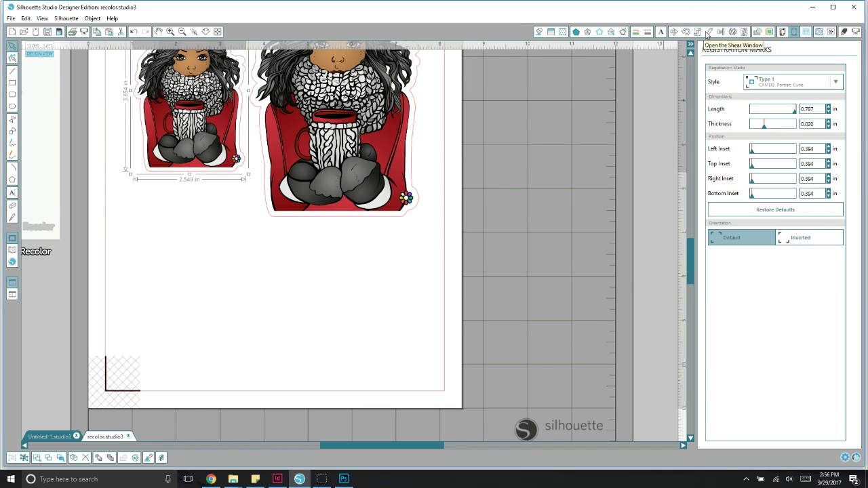
left_click(732, 32)
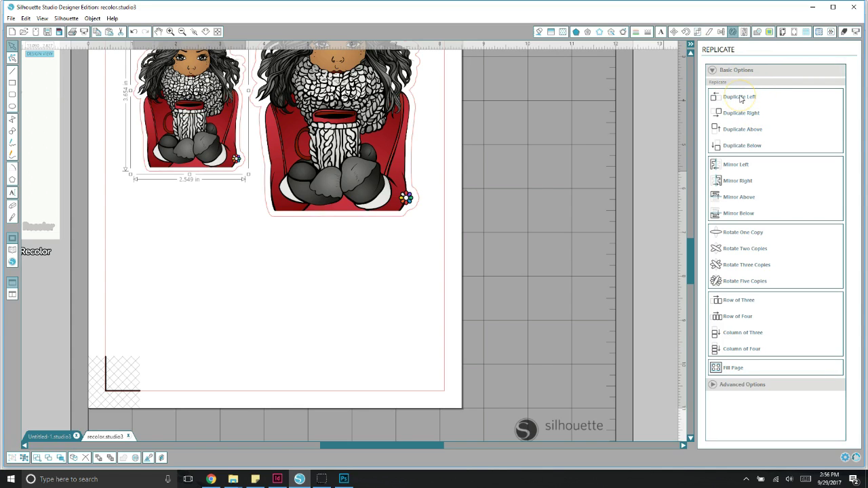
left_click(741, 147)
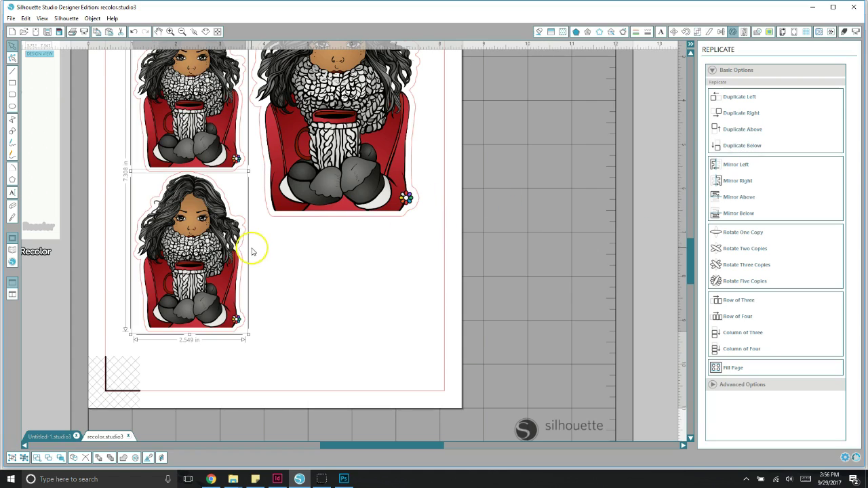
Step: Duplicate the lower small figure to its right
left_click(333, 341)
left_click(216, 254)
left_click(741, 113)
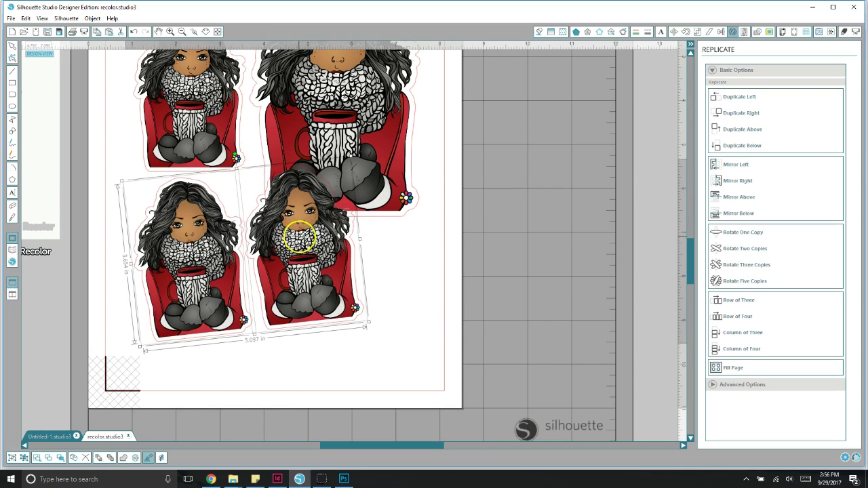
Step: Rotate the new small copy a quarter turn clockwise and place it in the space below the large figure
left_click(316, 251)
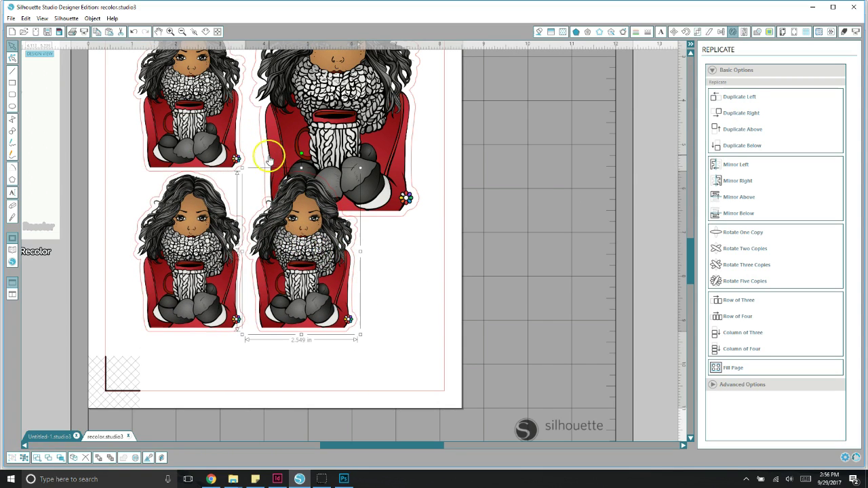
left_click_drag(398, 168, 465, 242)
left_click_drag(246, 264, 307, 285)
Step: Select all four figures and center them on the page as a whole, checking the layout against the registration marks
scroll(555, 288, "up", 1)
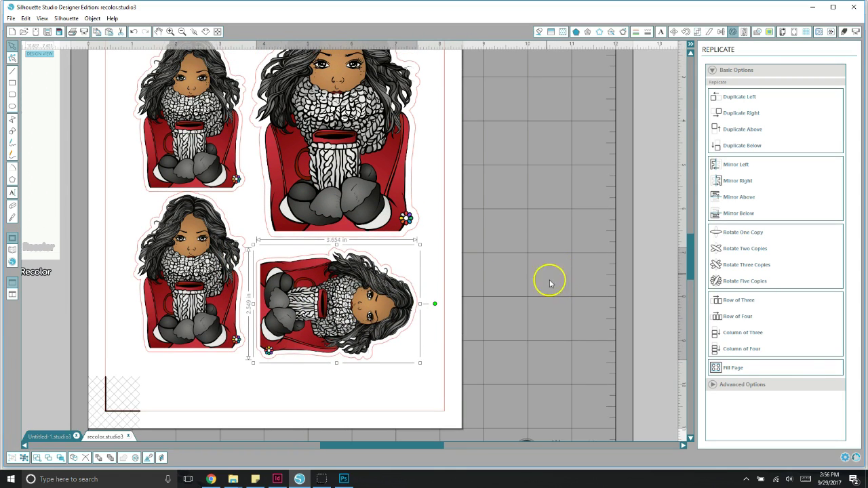
scroll(549, 241, "up", 4)
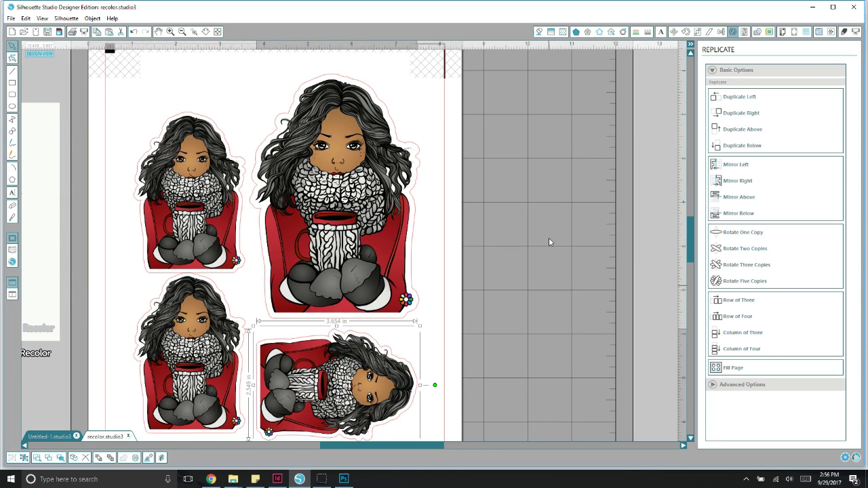
scroll(126, 320, "down", 4)
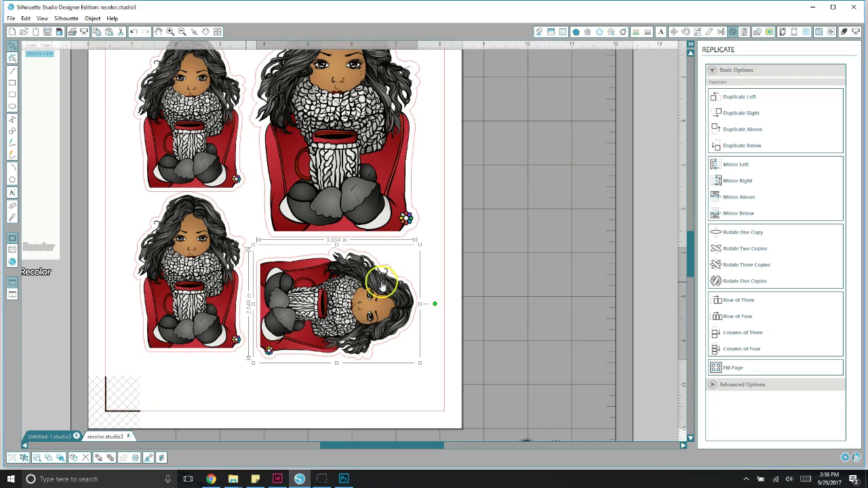
scroll(383, 286, "up", 6)
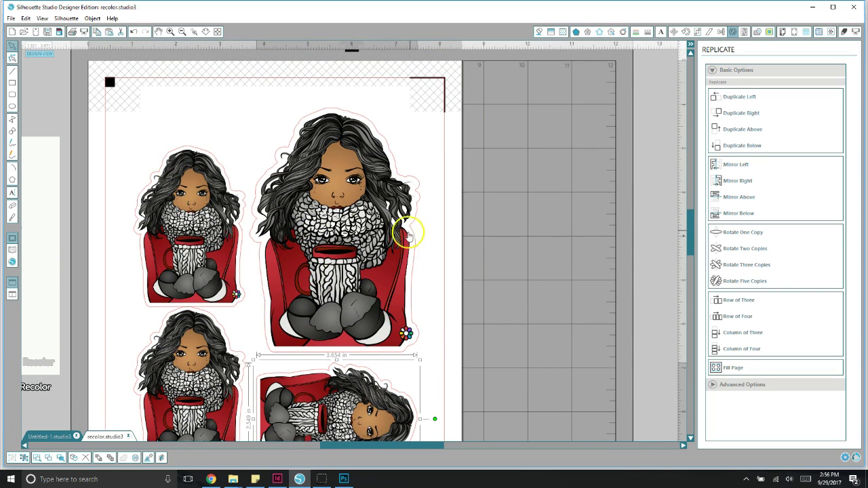
scroll(407, 234, "down", 1)
key("ctrl+a")
left_click(678, 29)
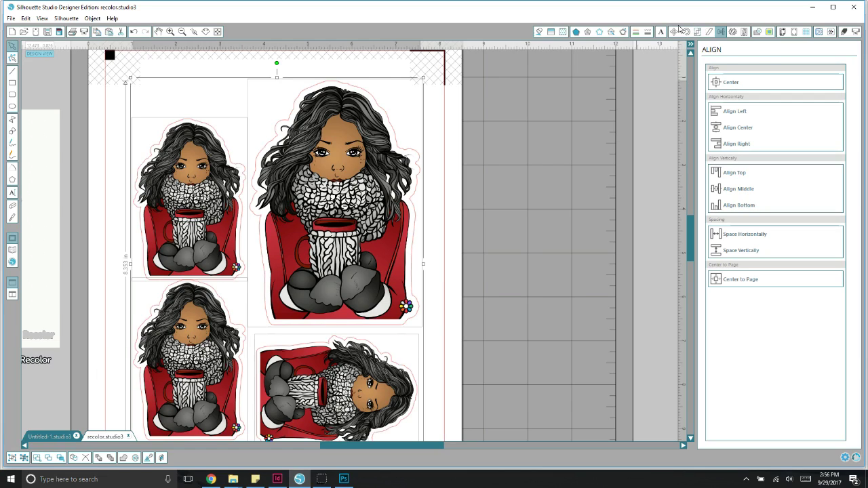
left_click(738, 281)
scroll(421, 242, "down", 4)
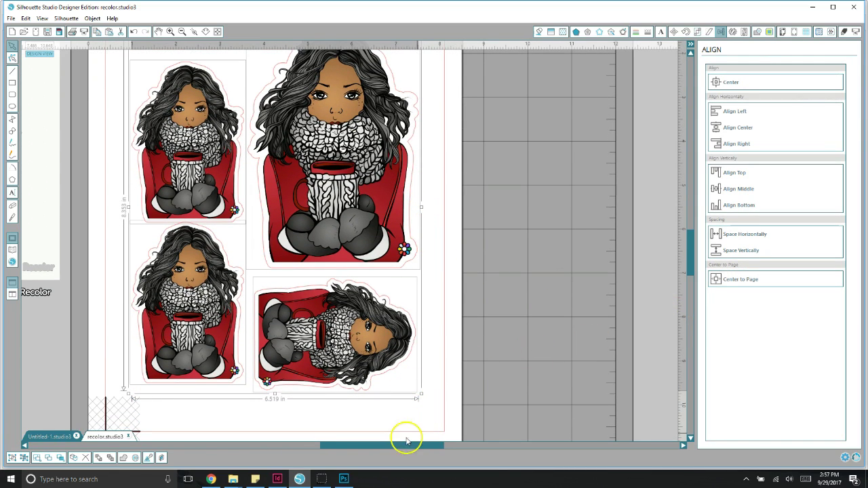
mouse_move(406, 445)
left_mouse_down()
mouse_move(382, 448)
mouse_move(403, 446)
left_mouse_up()
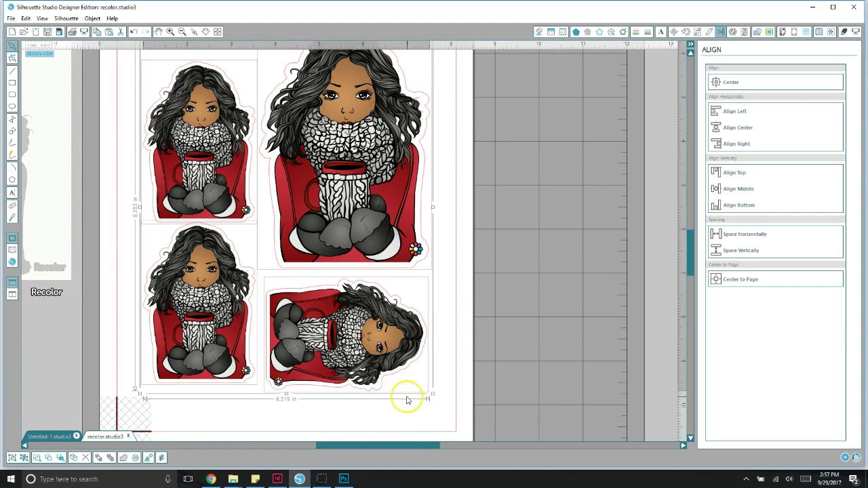
scroll(400, 381, "up", 2)
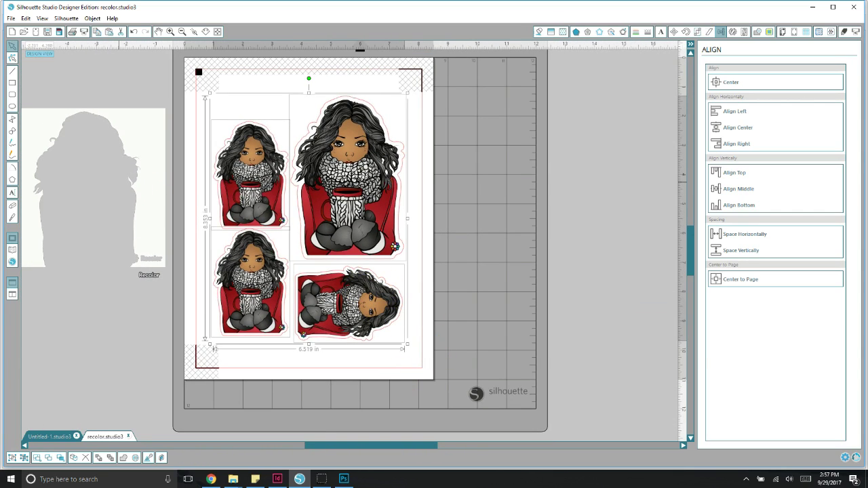
Step: Deselect the four figures and print one copy of the page on the Canon MX470 series Printer
left_click(167, 162)
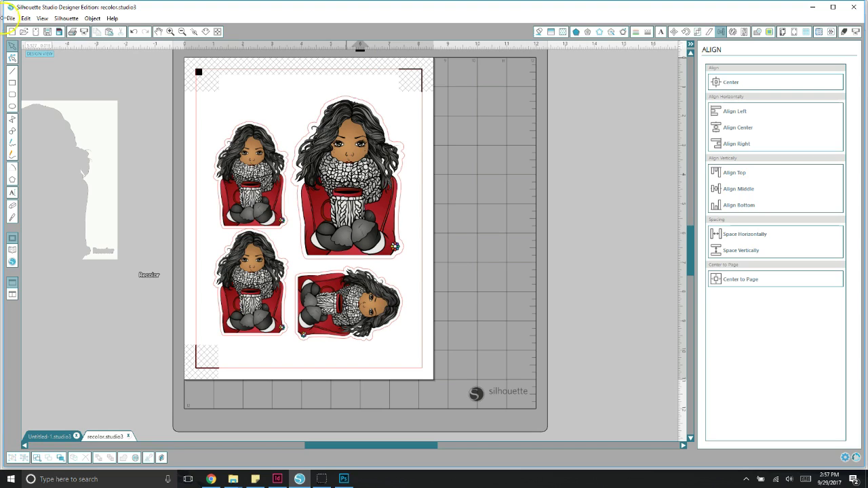
left_click(72, 32)
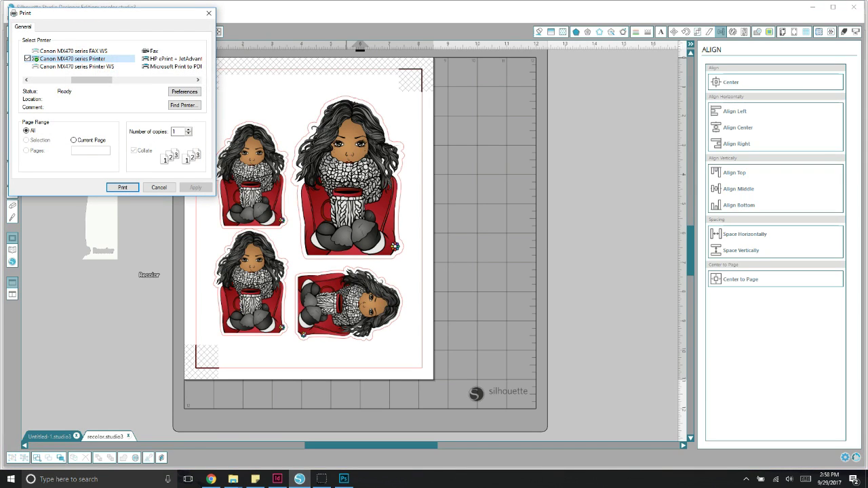
left_click(122, 188)
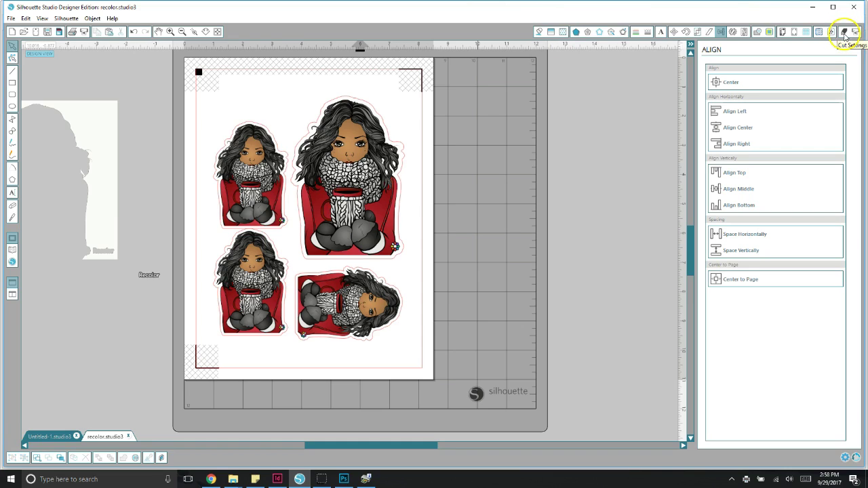
Step: Set the cut material type to plain Cardstock in the cut settings and show its blade, speed, thickness and double-cut options
left_click(844, 34)
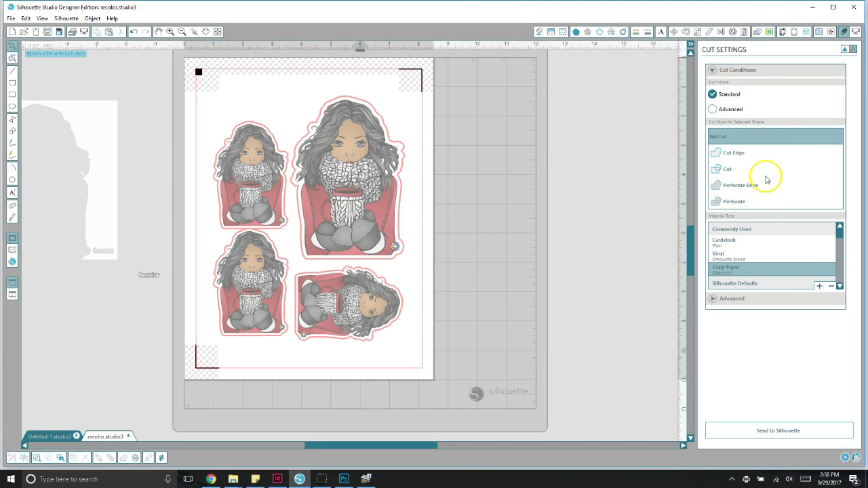
left_click(747, 240)
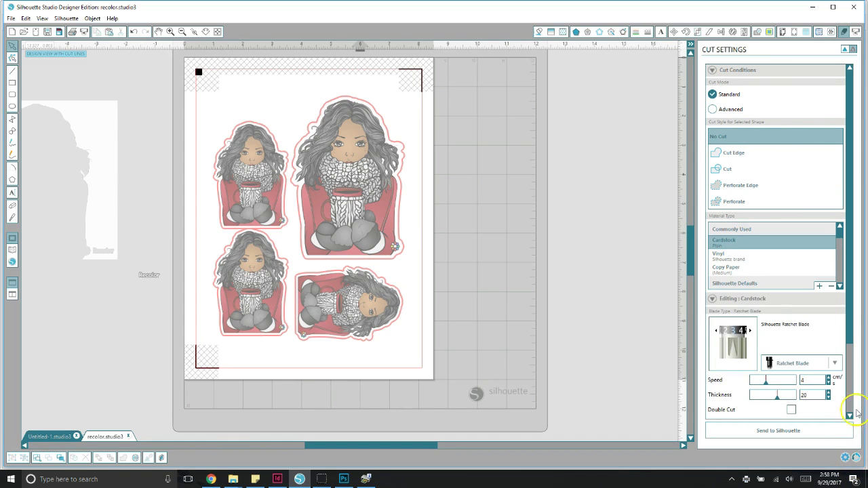
left_click_drag(848, 325, 855, 339)
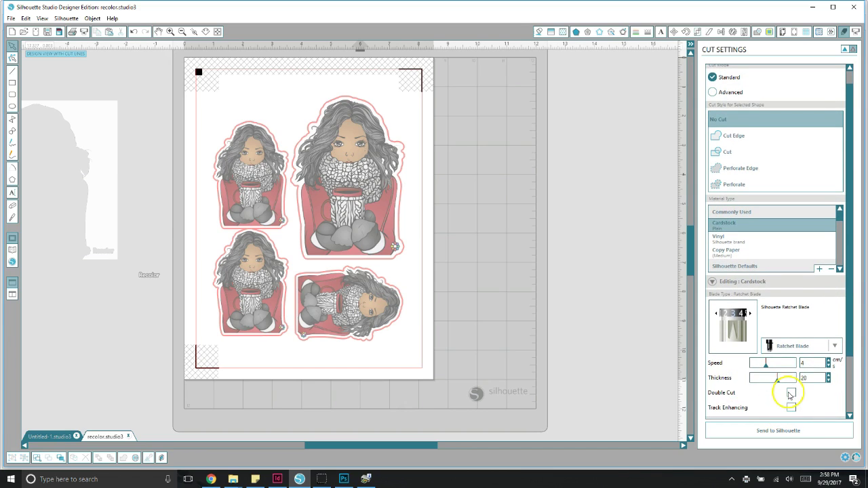